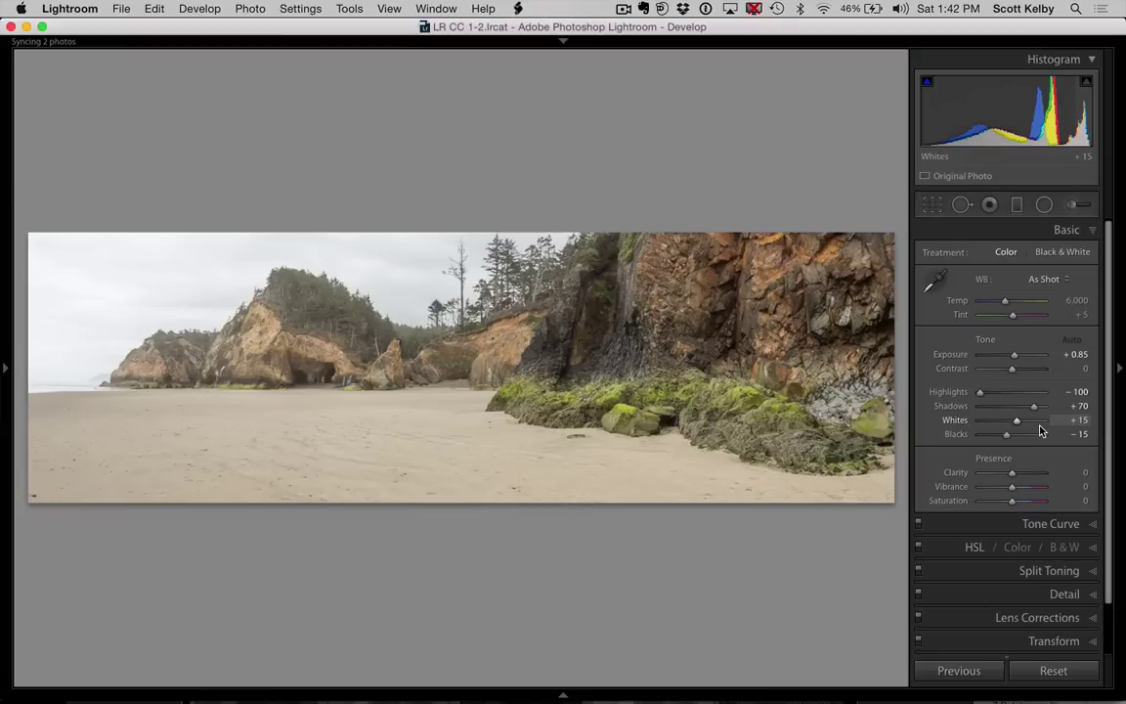
# Set Exposure to −0.50, Contrast to +55 and Shadows to +94, then start an Adjustment Brush.
pyautogui.moveTo(1014, 357); pyautogui.dragTo(1008, 356)
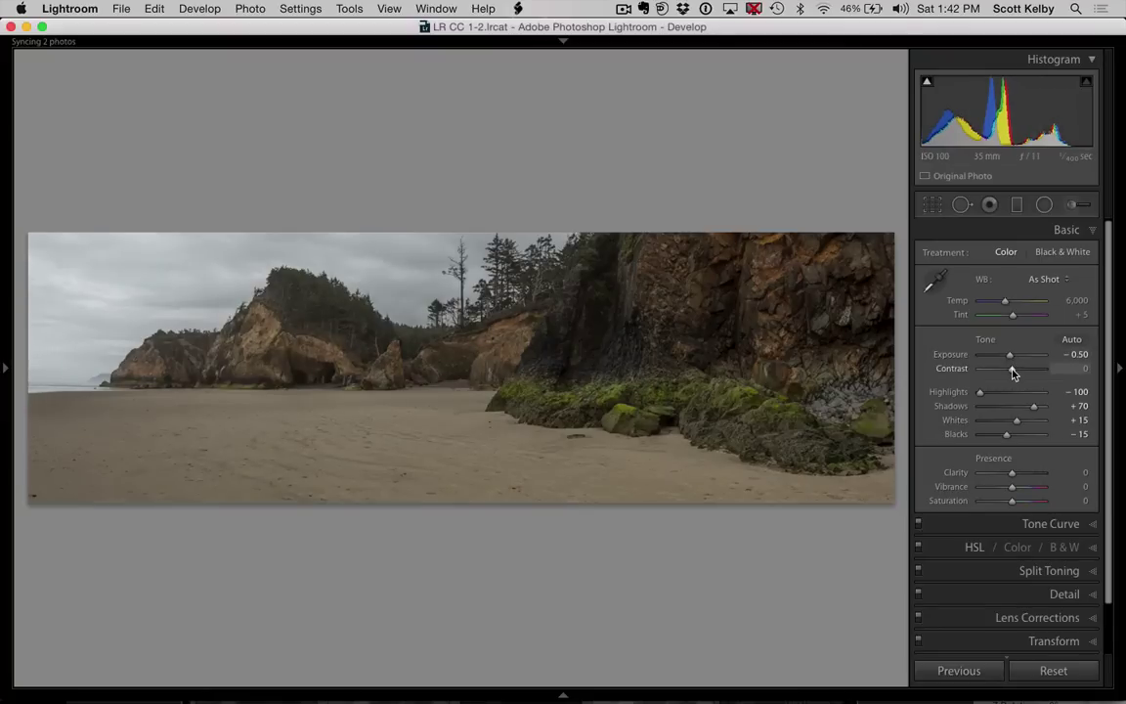
pyautogui.moveTo(1011, 368); pyautogui.dragTo(1030, 376)
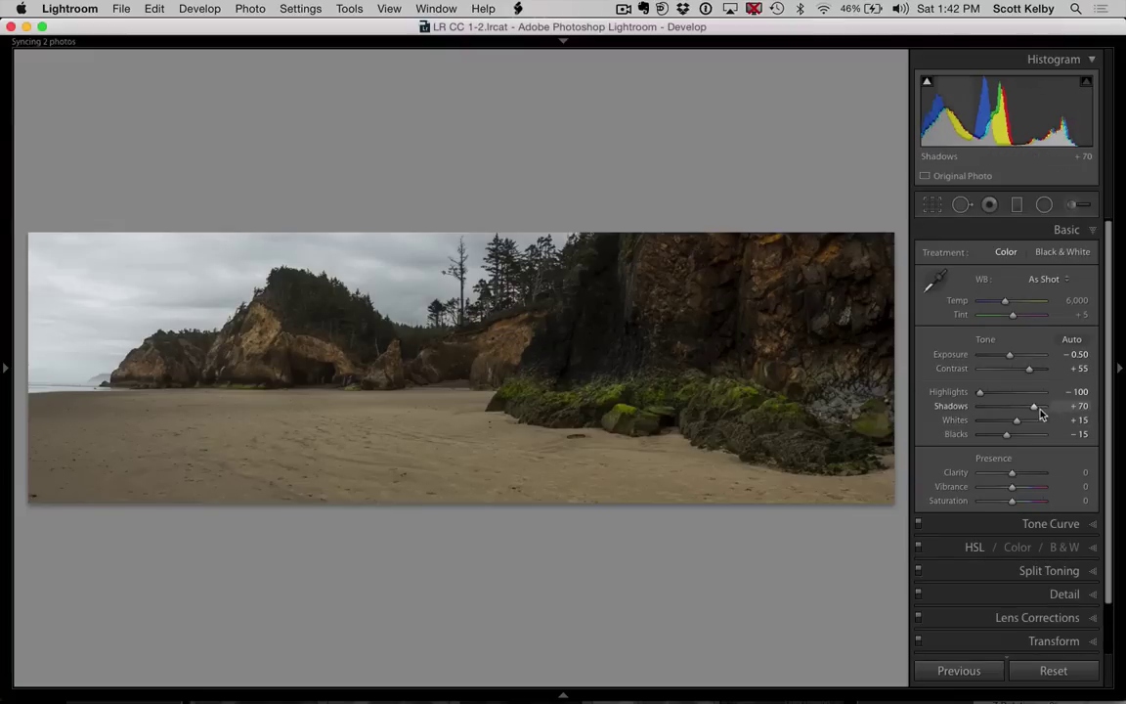
pyautogui.moveTo(1035, 410); pyautogui.dragTo(1043, 410)
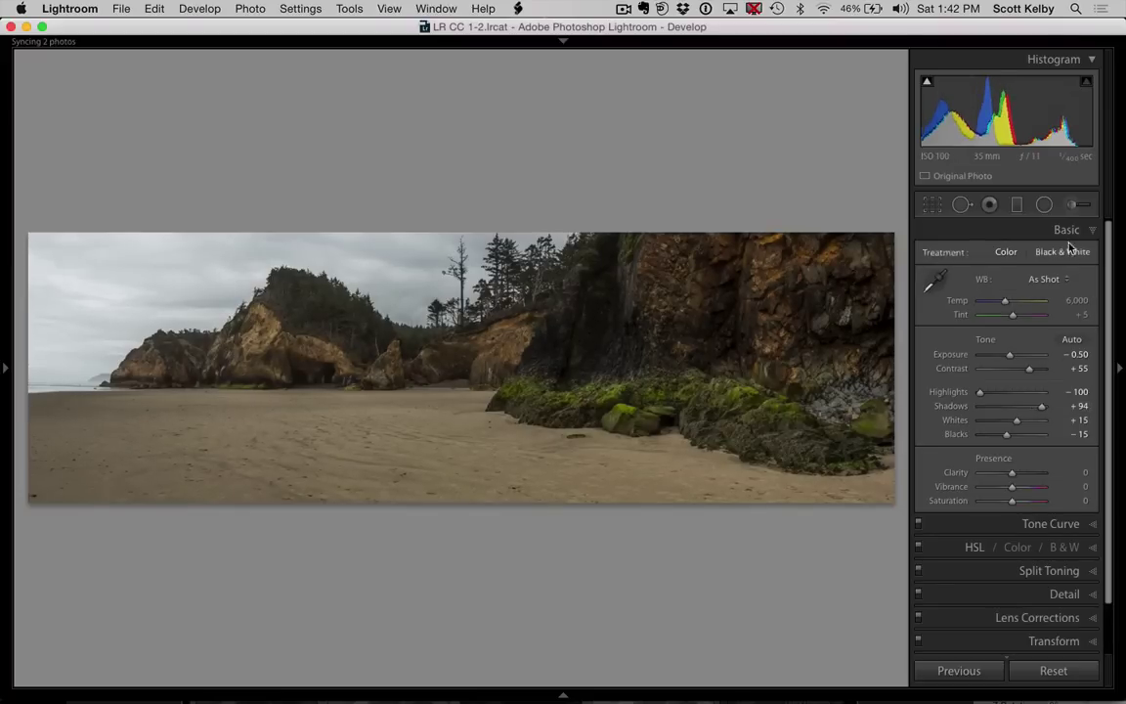
pyautogui.click(1075, 206)
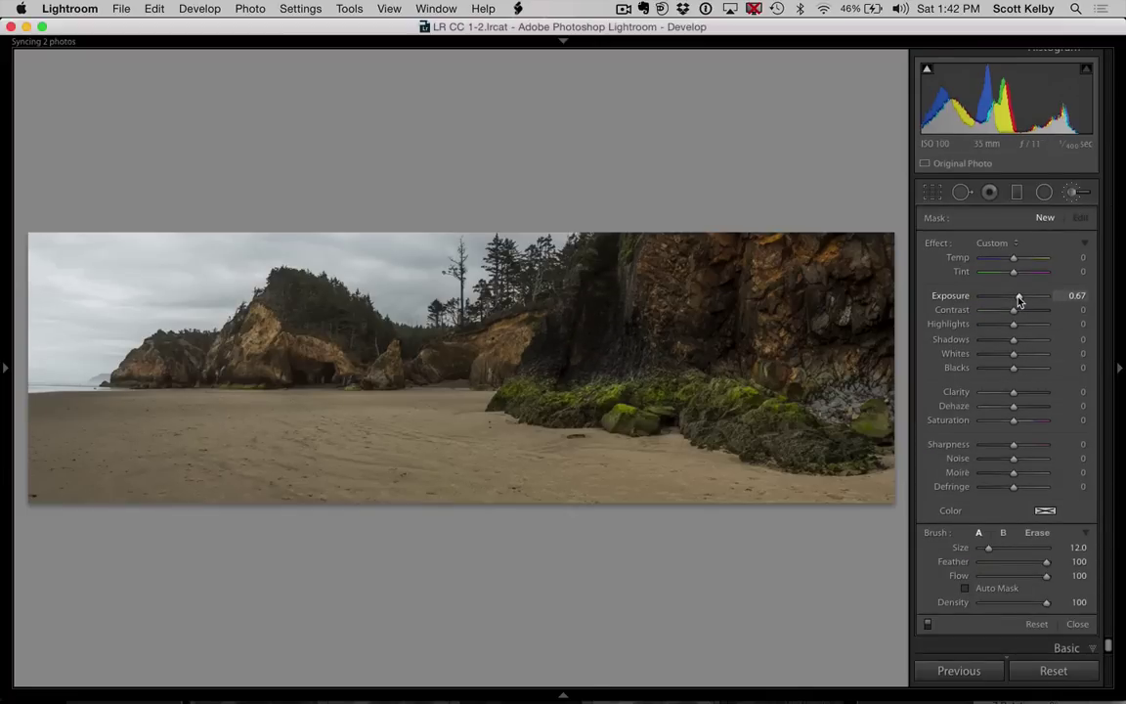
# Paint a brushed exposure boost over the dark cliff face and left sea stack, finishing at 0.57.
pyautogui.moveTo(1020, 301); pyautogui.dragTo(1022, 302)
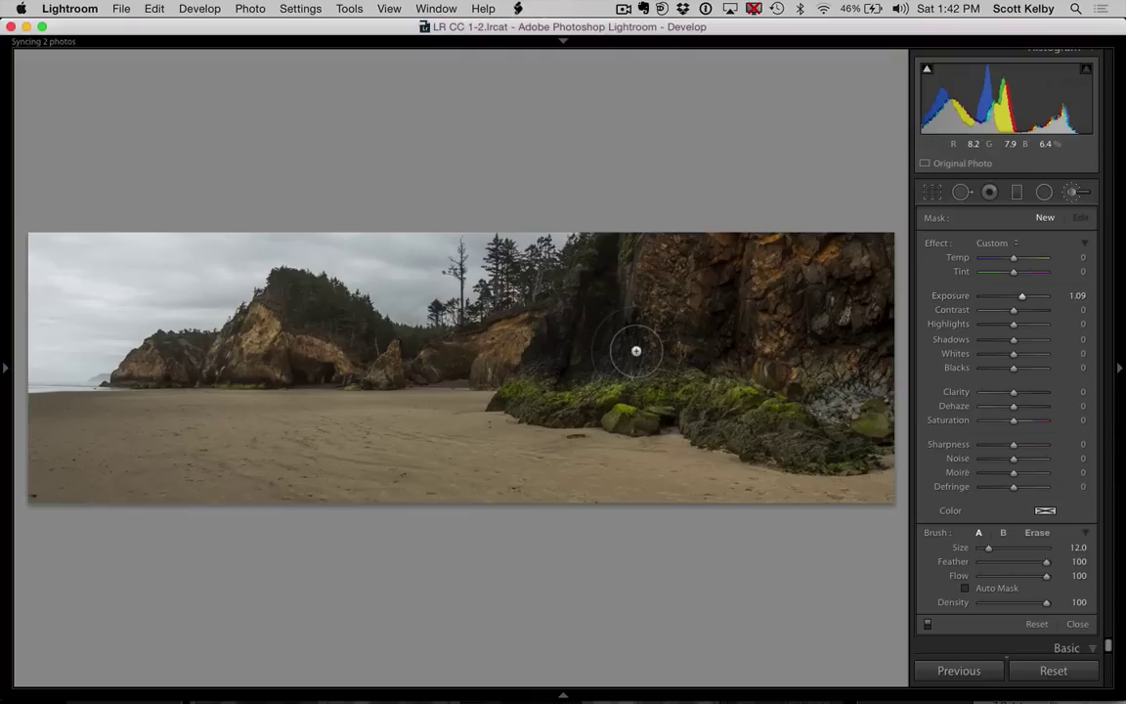
pyautogui.moveTo(635, 349)
pyautogui.mouseDown()
pyautogui.moveTo(579, 364)
pyautogui.moveTo(612, 268)
pyautogui.moveTo(561, 370)
pyautogui.moveTo(681, 400)
pyautogui.moveTo(683, 381)
pyautogui.moveTo(729, 339)
pyautogui.moveTo(763, 432)
pyautogui.moveTo(738, 423)
pyautogui.moveTo(772, 423)
pyautogui.mouseUp()
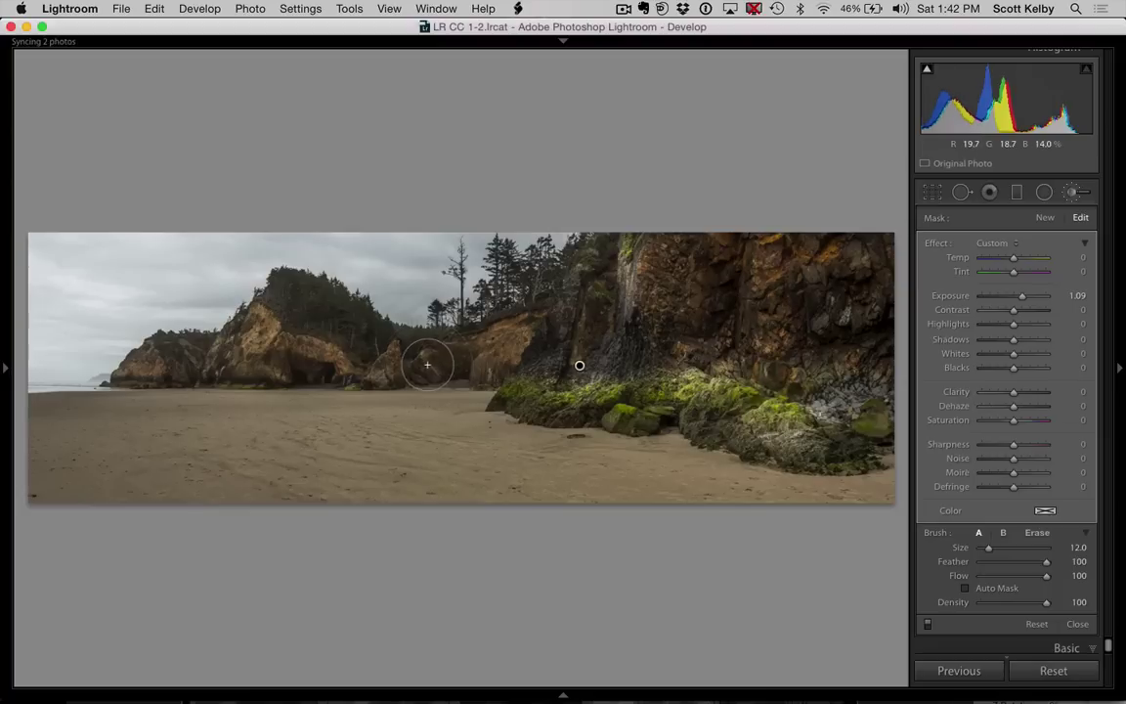
pyautogui.moveTo(427, 362)
pyautogui.mouseDown()
pyautogui.moveTo(395, 328)
pyautogui.moveTo(271, 360)
pyautogui.mouseUp()
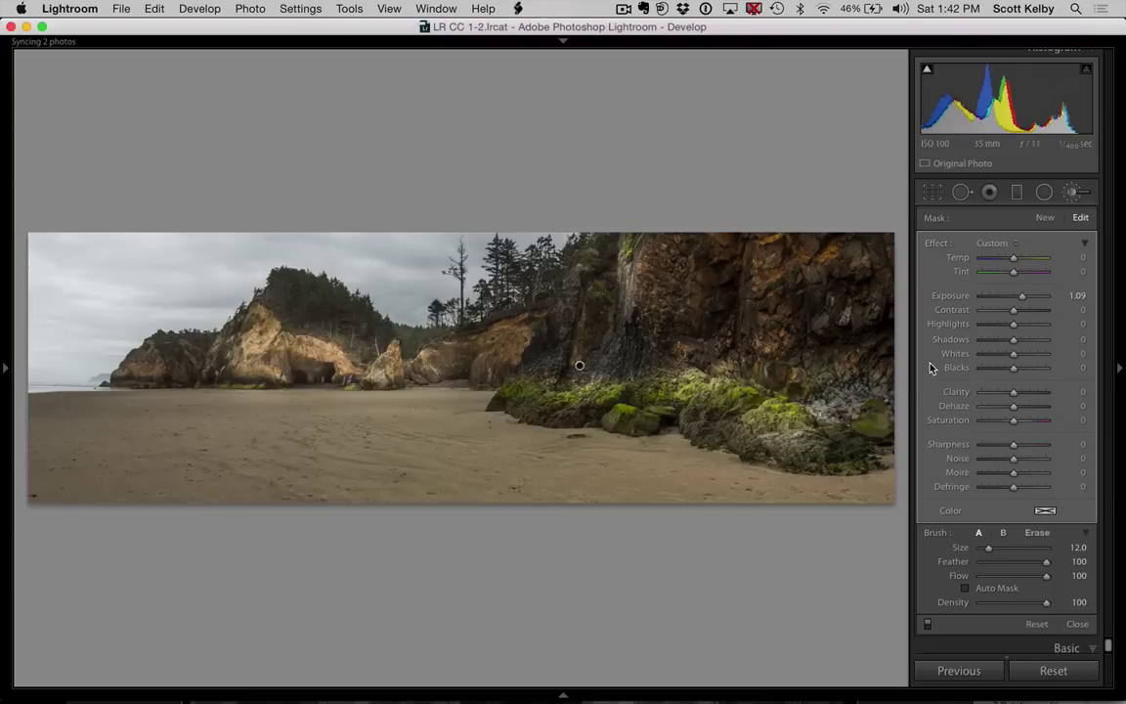
pyautogui.moveTo(1023, 299); pyautogui.dragTo(1018, 297)
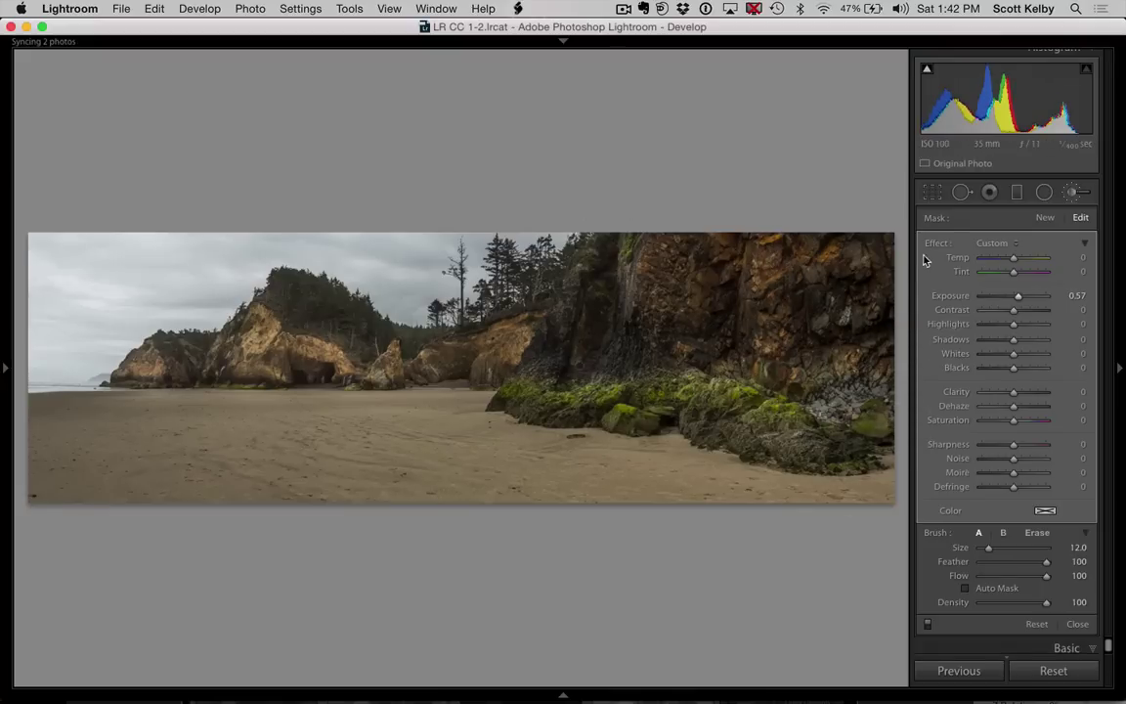
# Close the Adjustment Brush and set Clarity in the Basic panel to +42.
pyautogui.click(1072, 191)
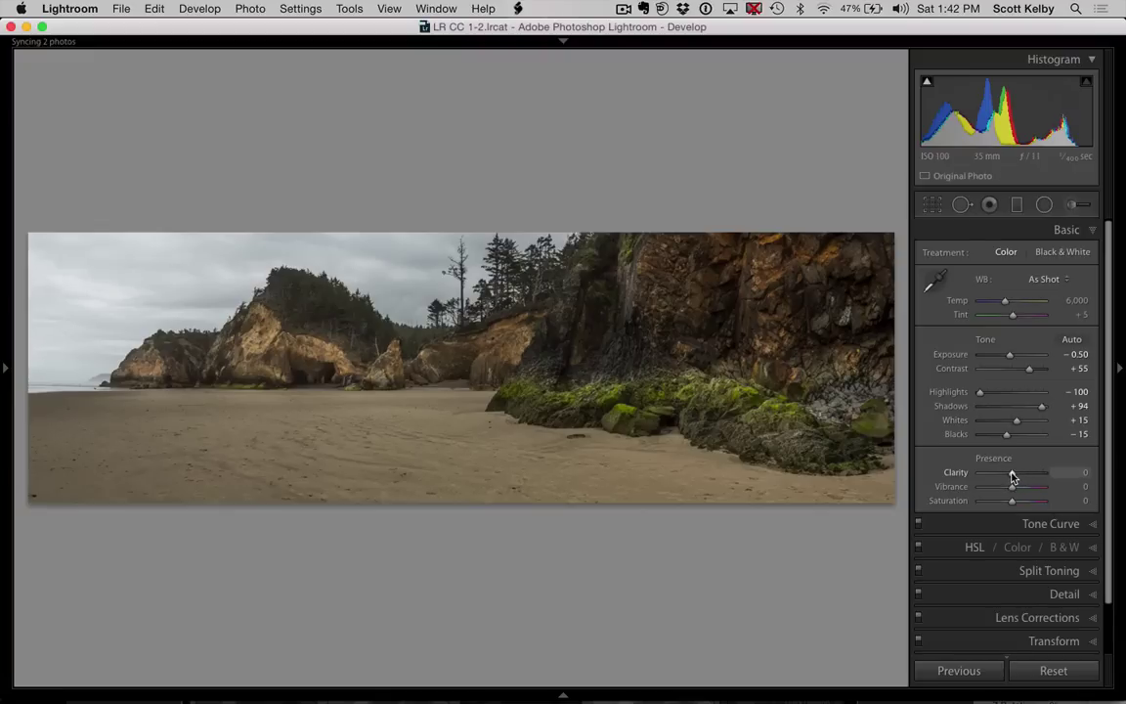
pyautogui.moveTo(1013, 476); pyautogui.dragTo(1025, 479)
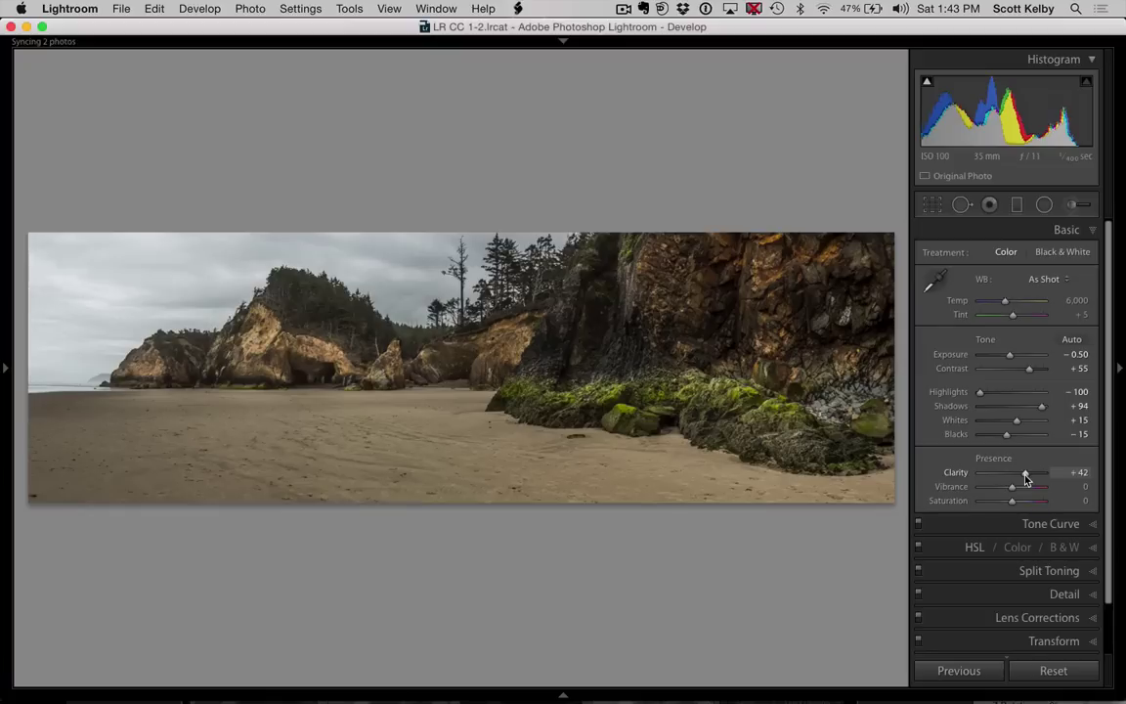
# Paint a new −0.85 exposure brush adjustment over the sky and along the left edge.
pyautogui.click(1082, 209)
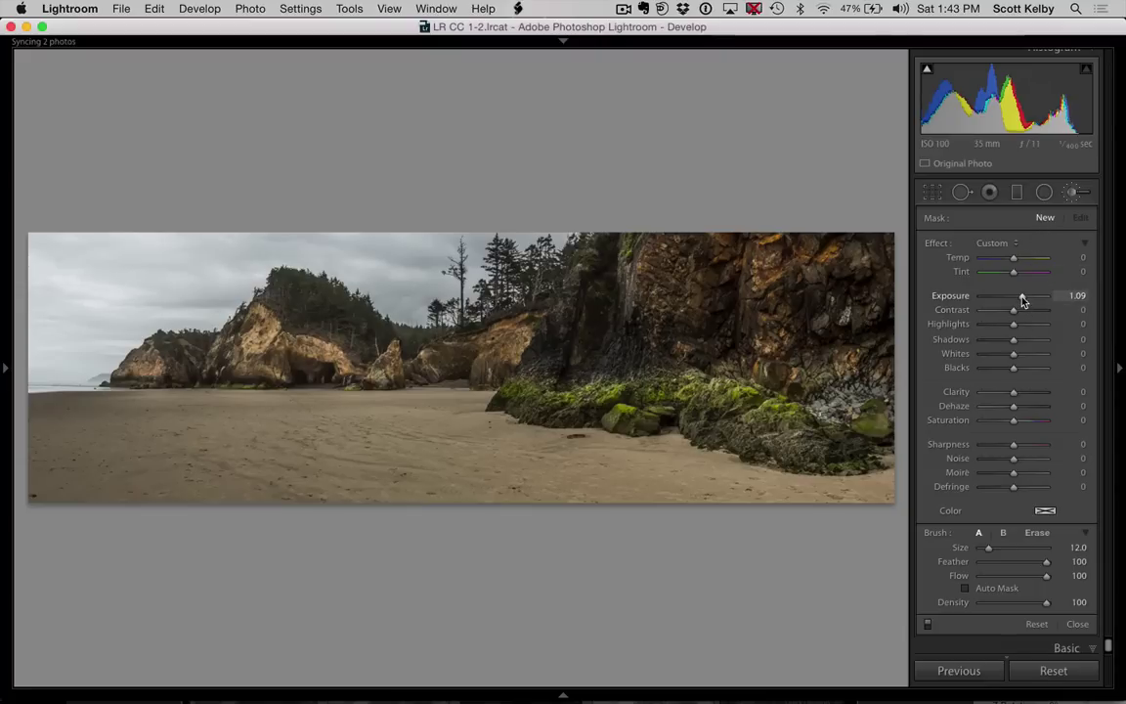
pyautogui.moveTo(1022, 301); pyautogui.dragTo(1008, 300)
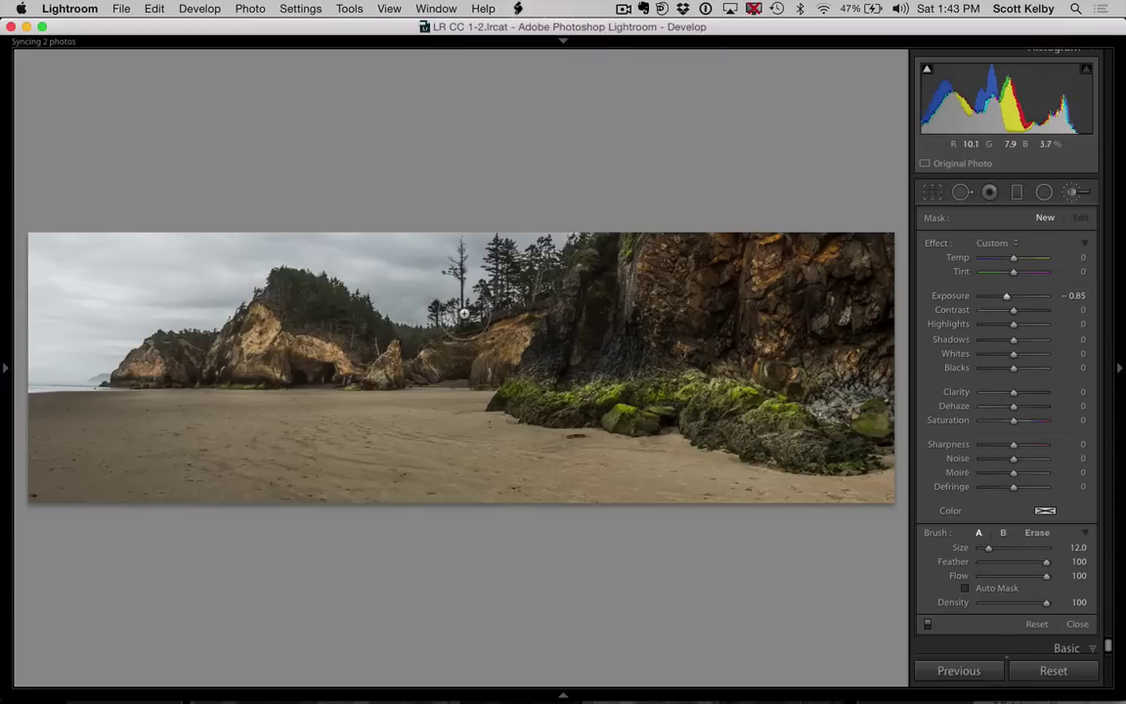
pyautogui.moveTo(425, 285)
pyautogui.mouseDown()
pyautogui.moveTo(293, 249)
pyautogui.moveTo(51, 313)
pyautogui.moveTo(98, 244)
pyautogui.moveTo(207, 264)
pyautogui.moveTo(144, 315)
pyautogui.moveTo(59, 338)
pyautogui.moveTo(39, 234)
pyautogui.moveTo(225, 217)
pyautogui.moveTo(497, 235)
pyautogui.moveTo(387, 279)
pyautogui.moveTo(460, 223)
pyautogui.mouseUp()
pyautogui.moveTo(378, 219)
pyautogui.mouseDown()
pyautogui.moveTo(257, 246)
pyautogui.moveTo(58, 328)
pyautogui.moveTo(44, 352)
pyautogui.moveTo(35, 232)
pyautogui.moveTo(7, 311)
pyautogui.moveTo(30, 350)
pyautogui.moveTo(27, 374)
pyautogui.mouseUp()
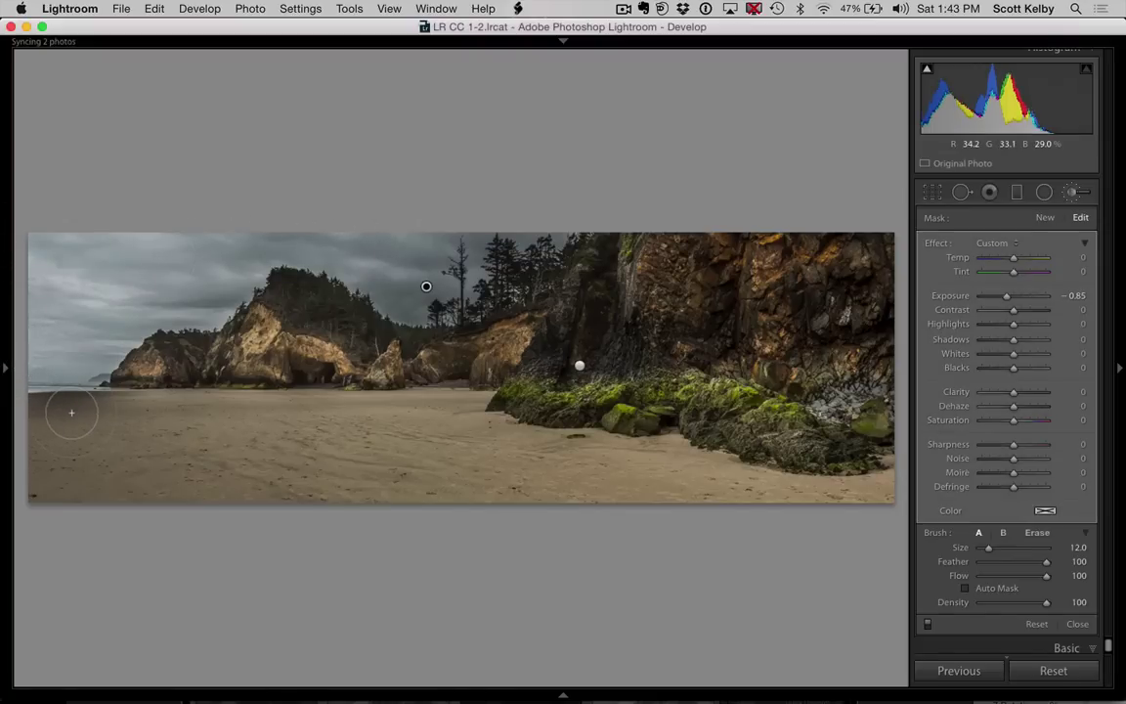
# Erase the darkening from the left sand, ease exposure to −0.54, and compare with the original.
pyautogui.rightClick(61, 427)
pyautogui.press('Escape')
pyautogui.press('alt')
pyautogui.moveTo(100, 420)
pyautogui.mouseDown()
pyautogui.moveTo(101, 432)
pyautogui.moveTo(68, 444)
pyautogui.moveTo(21, 442)
pyautogui.moveTo(126, 444)
pyautogui.moveTo(47, 416)
pyautogui.mouseUp()
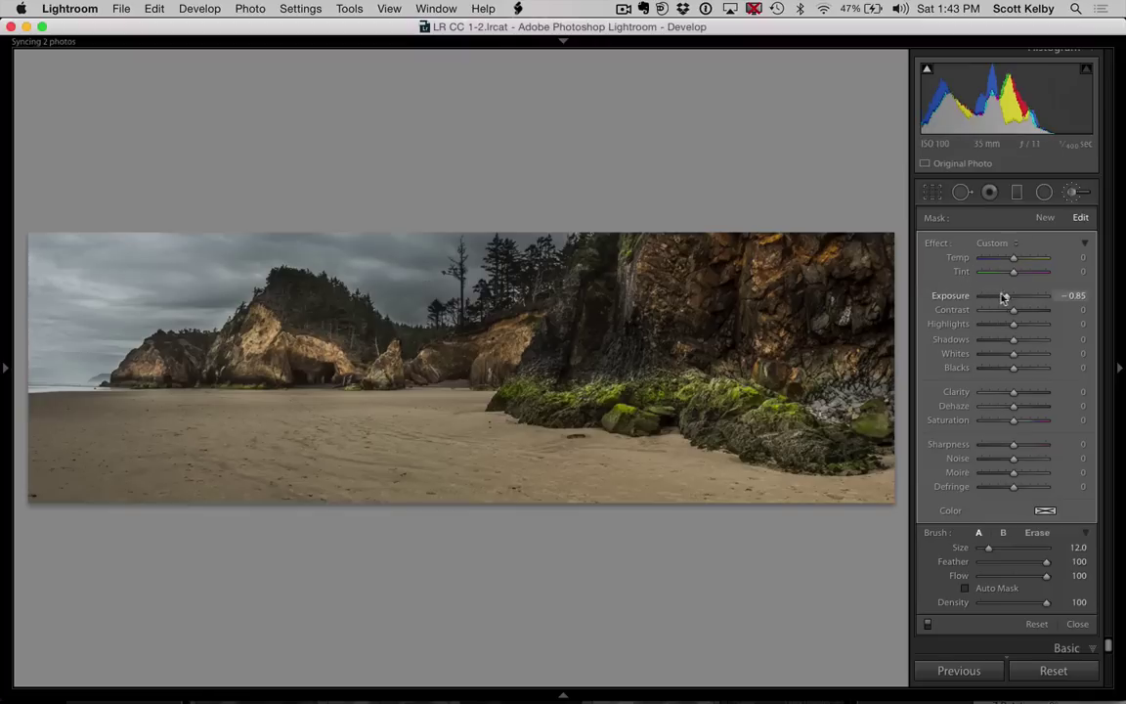
pyautogui.moveTo(1007, 300); pyautogui.dragTo(1010, 299)
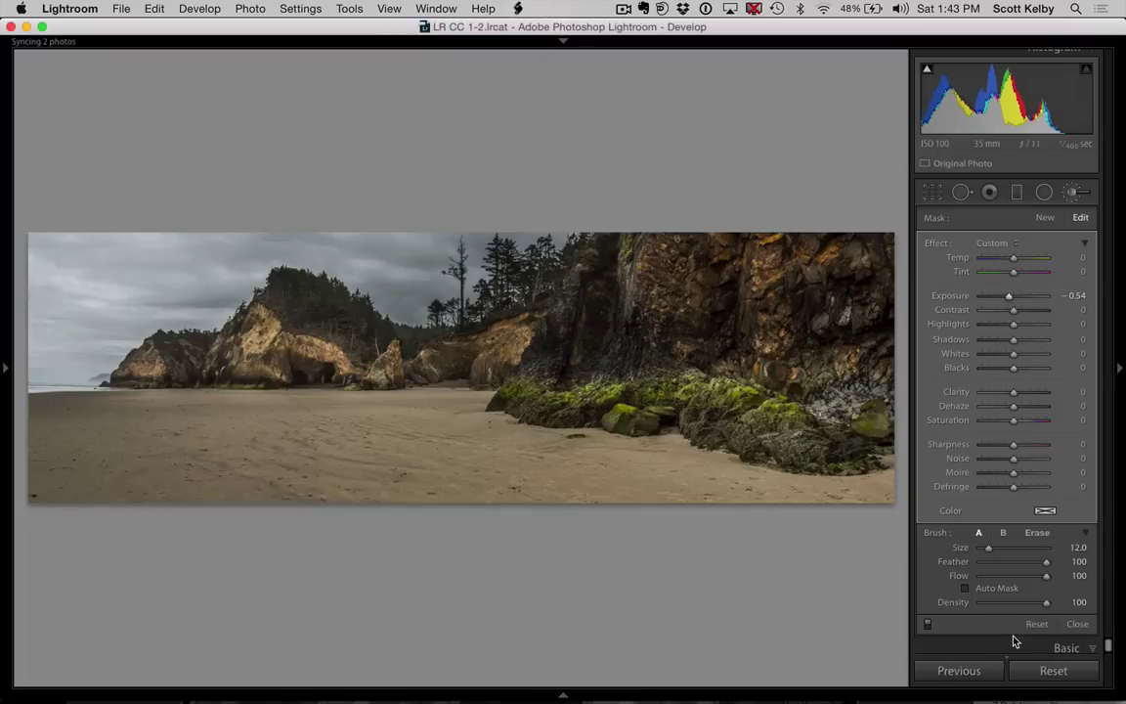
pyautogui.press('\\')
pyautogui.press('\\')
pyautogui.press('\\')
pyautogui.press('\\')
pyautogui.press('\\')
pyautogui.press('\\')
# Send the panorama from Photo > Edit In to Adobe Photoshop CC 2017.
pyautogui.click(250, 9)
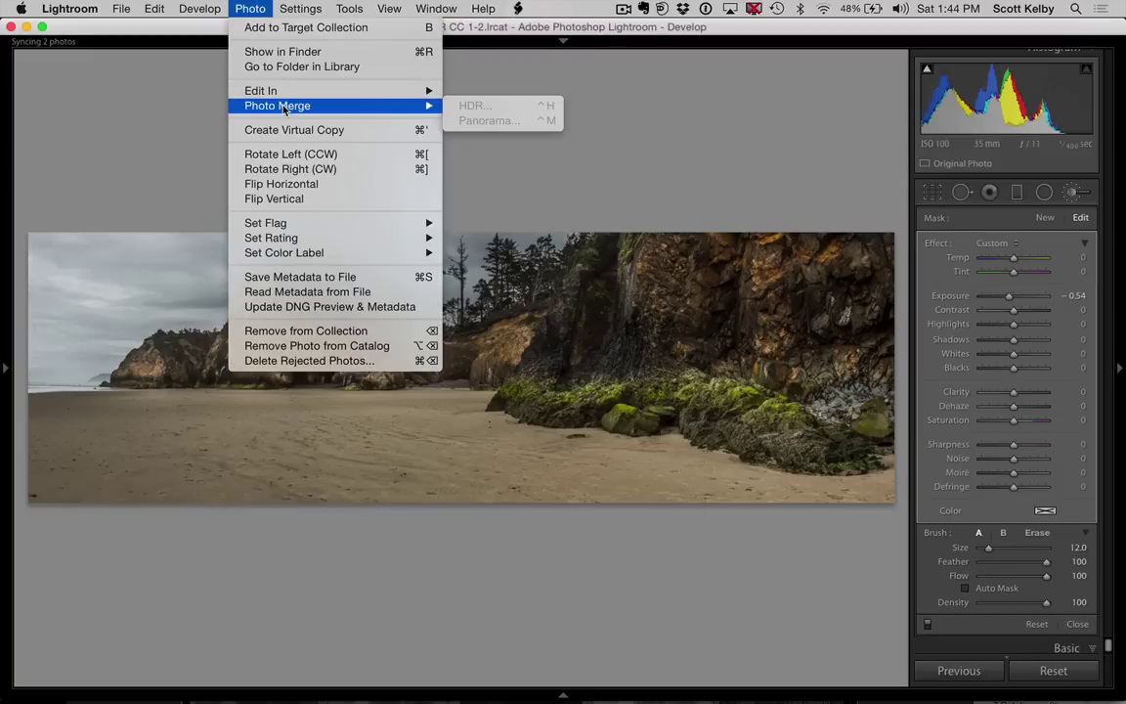
pyautogui.moveTo(282, 94)
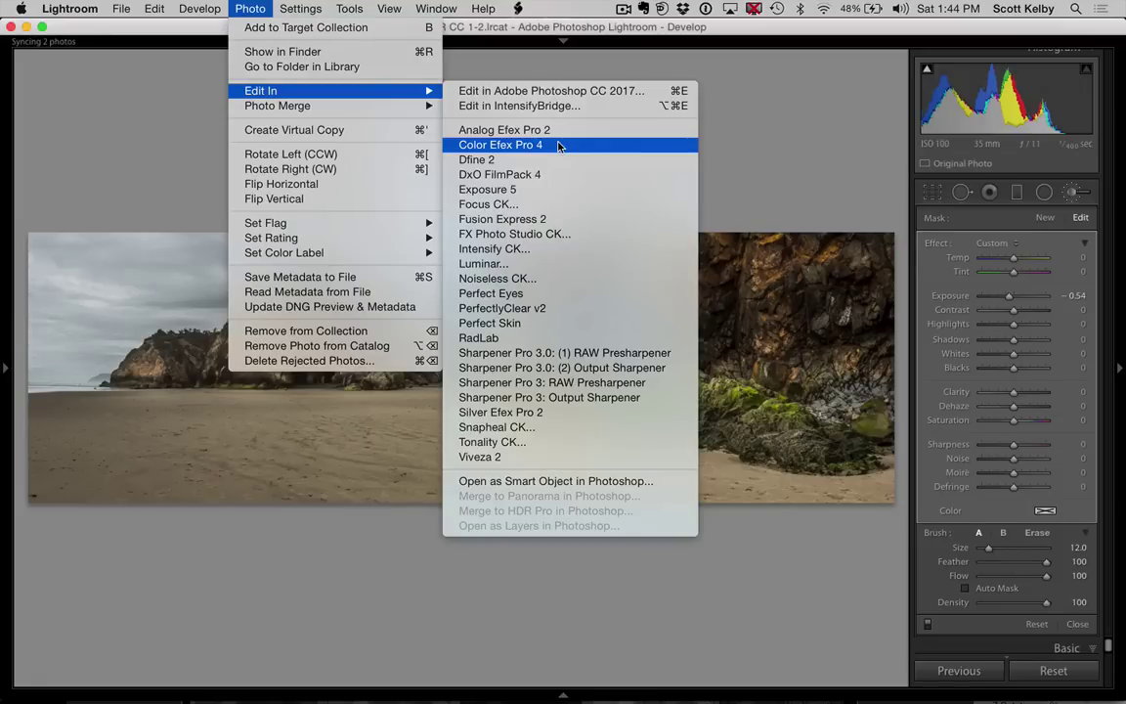
pyautogui.click(811, 144)
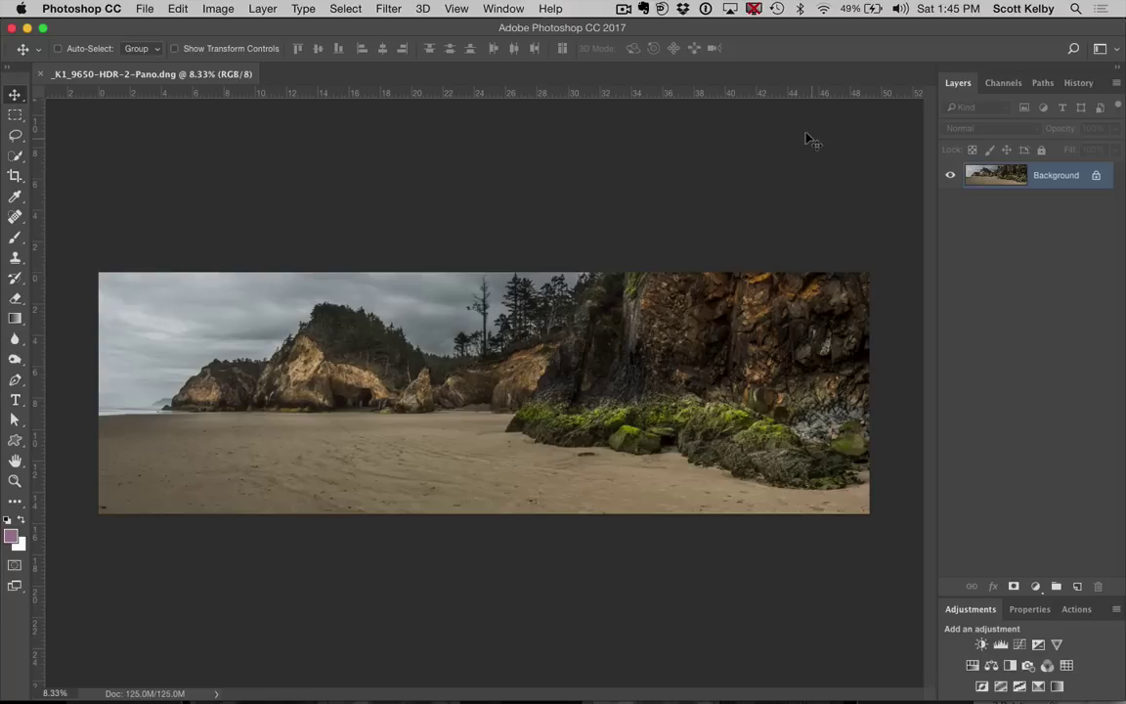
# Resize the panorama to 2400 pixels wide and zoom in on it.
pyautogui.press('super+alt+i')
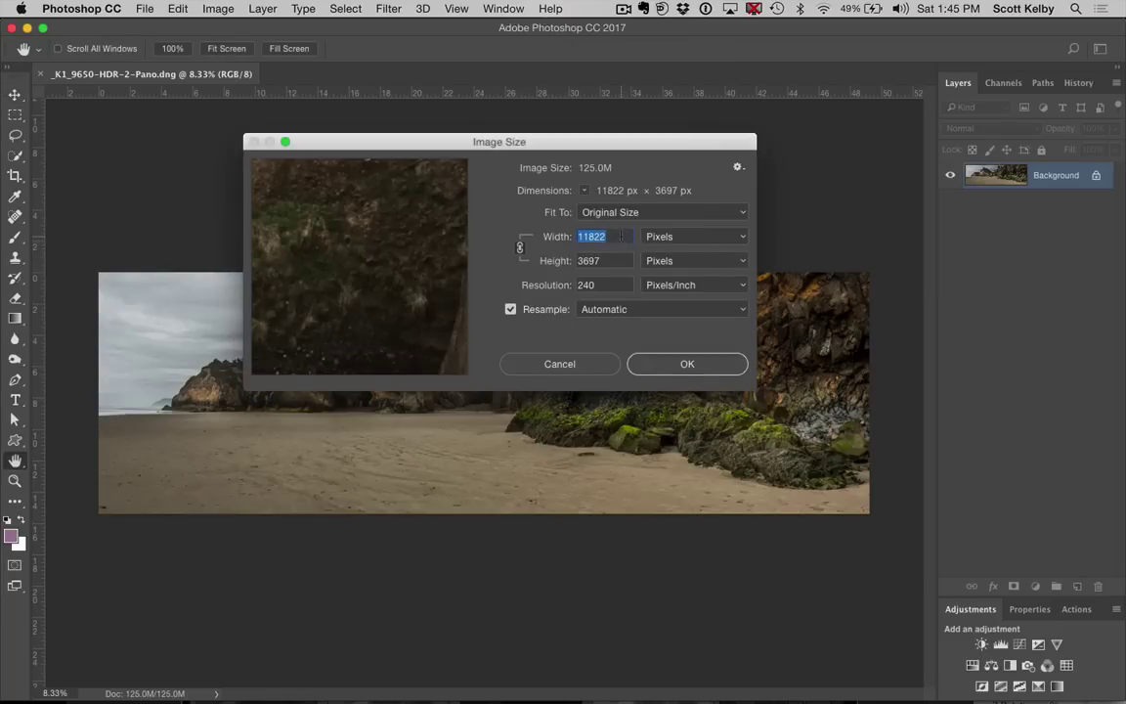
pyautogui.write('2400')
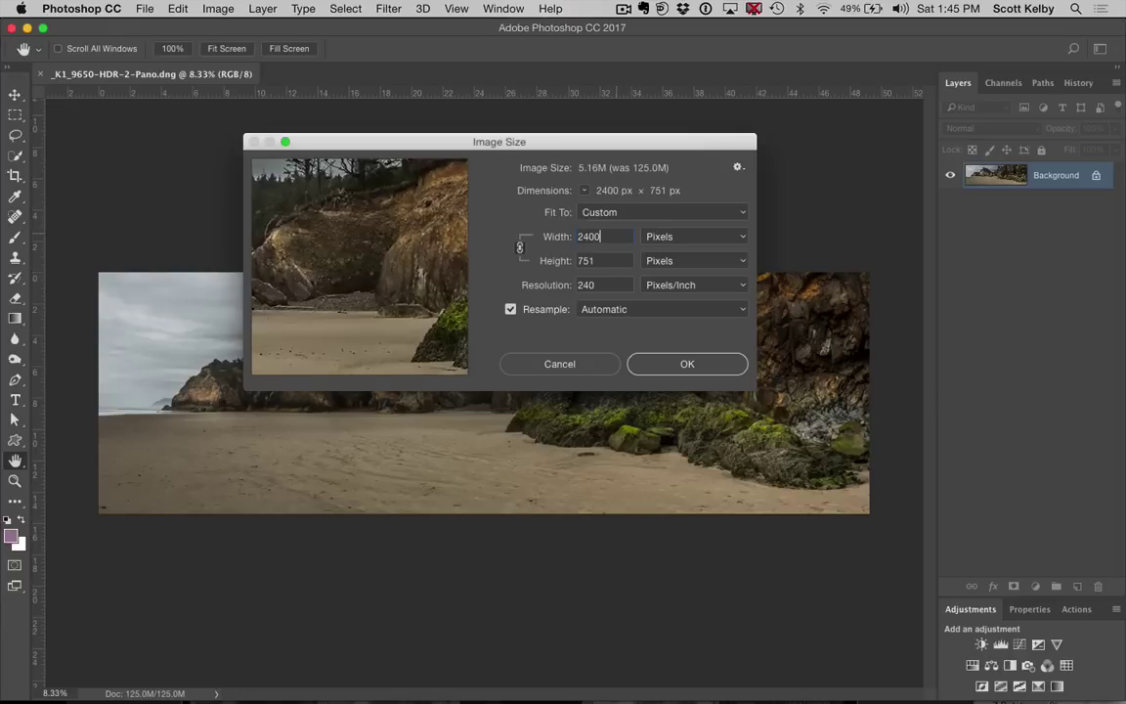
pyautogui.press('Return')
pyautogui.press('v')
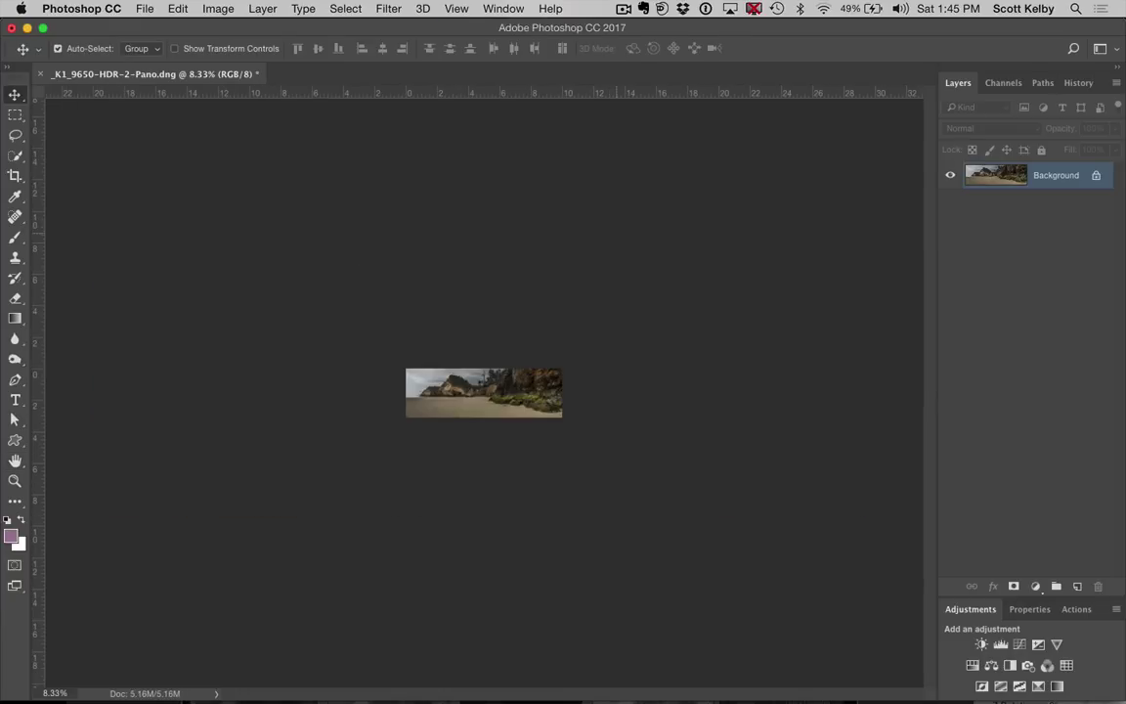
pyautogui.press('super+equal')
pyautogui.press('super+equal')
pyautogui.press('super+equal')
pyautogui.press('super+equal')
pyautogui.press('super+equal')
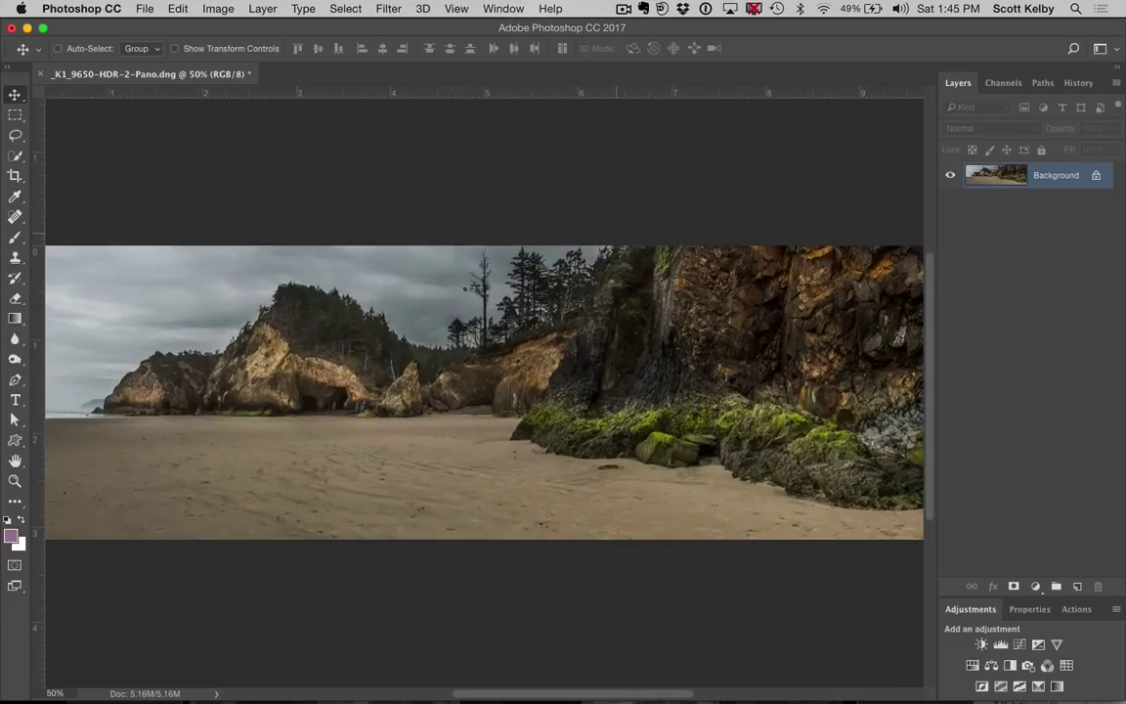
# Launch Color Efex Pro 4 from Filter > Nik Collection.
pyautogui.click(388, 8)
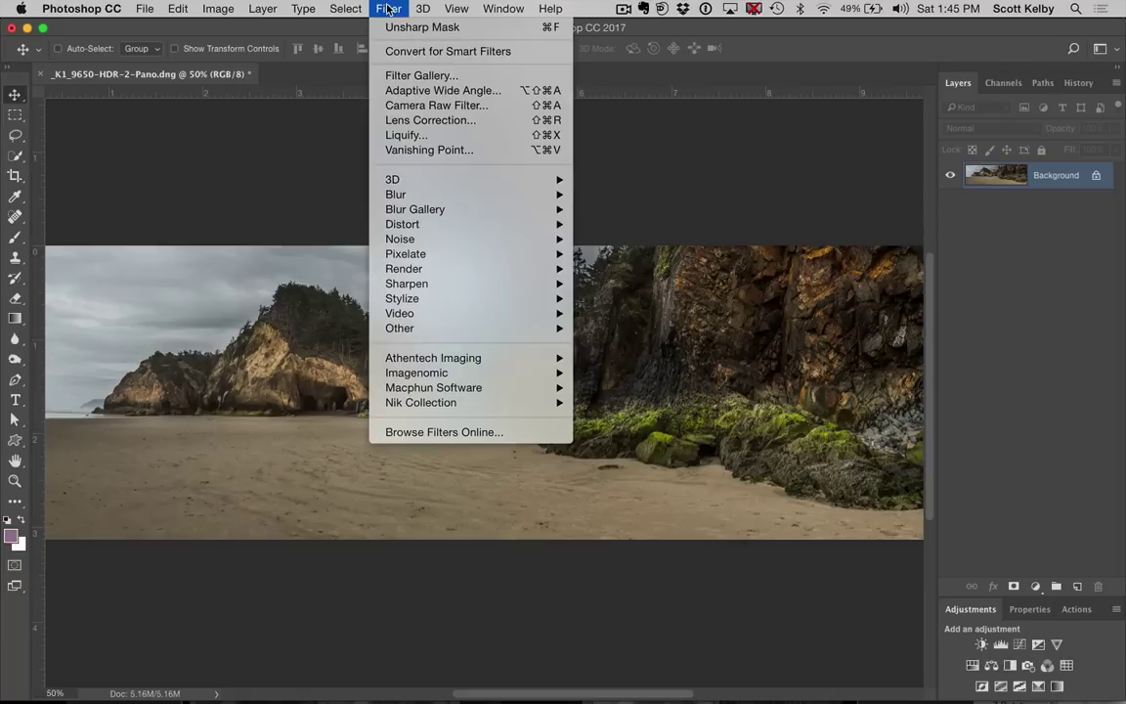
pyautogui.moveTo(473, 406)
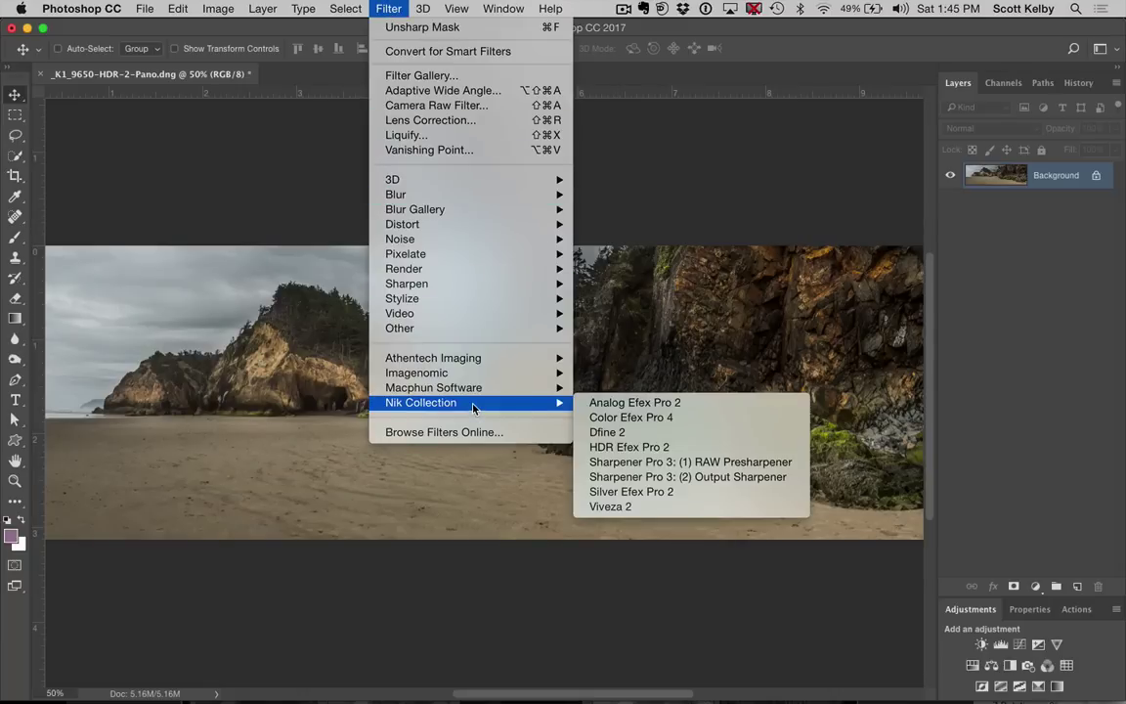
pyautogui.click(676, 420)
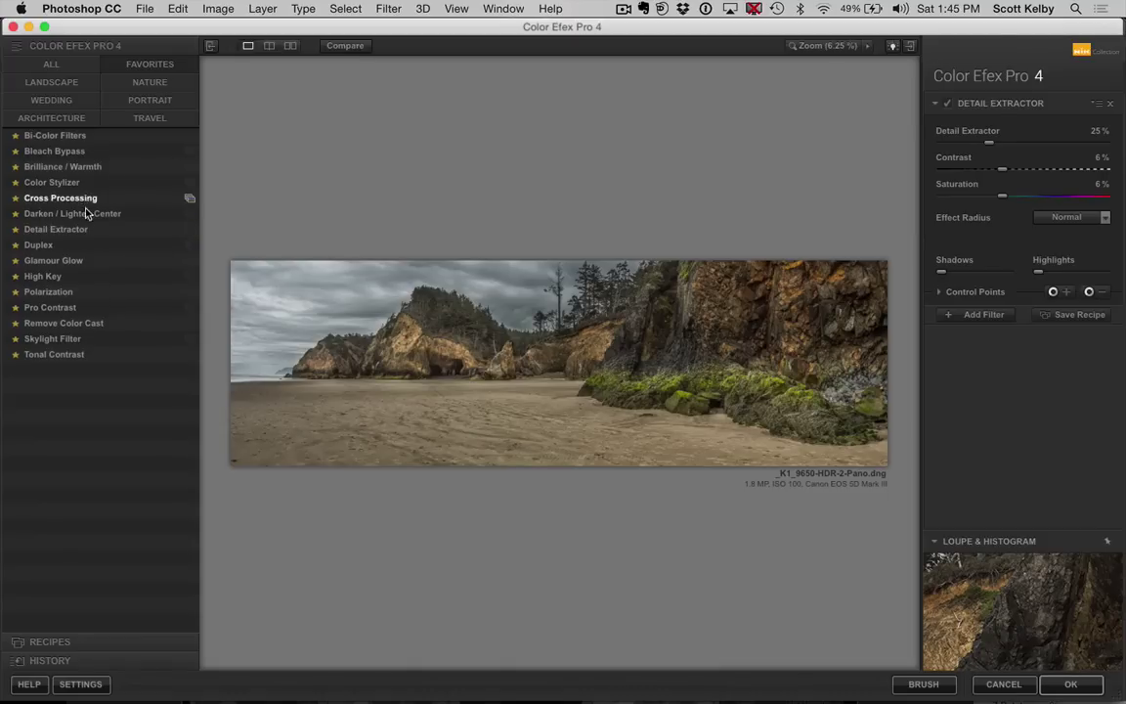
# Preview Tonal Contrast, keep Detail Extractor at 25%, and add a second filter slot.
pyautogui.click(96, 357)
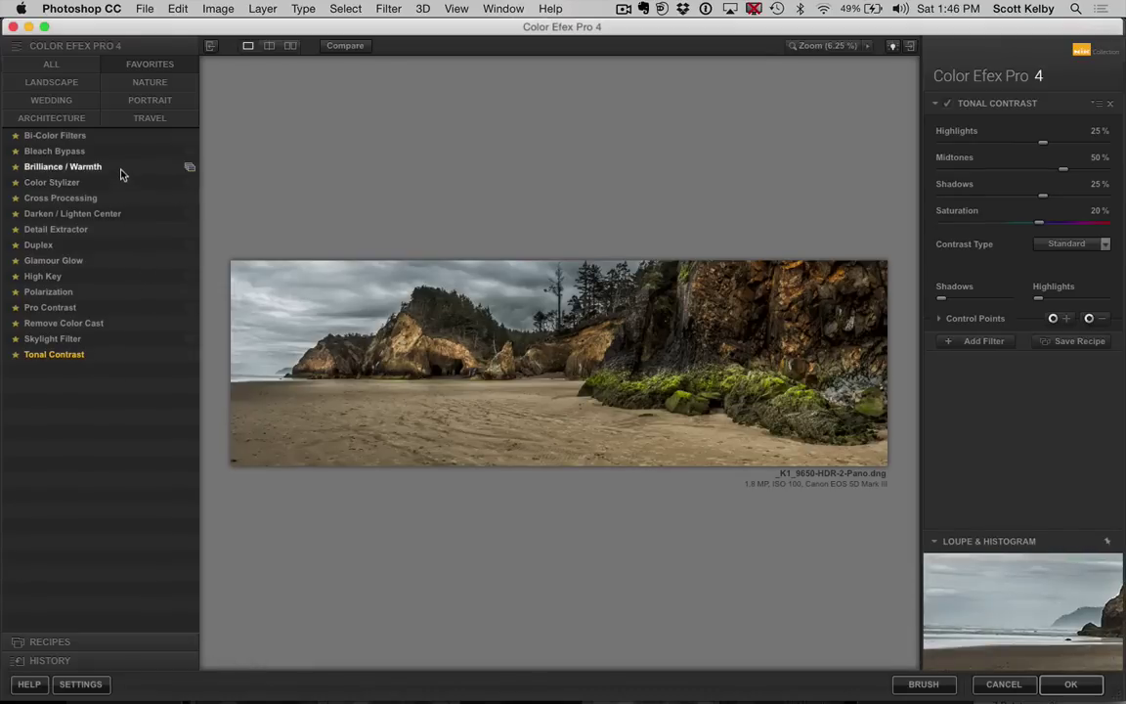
pyautogui.click(114, 231)
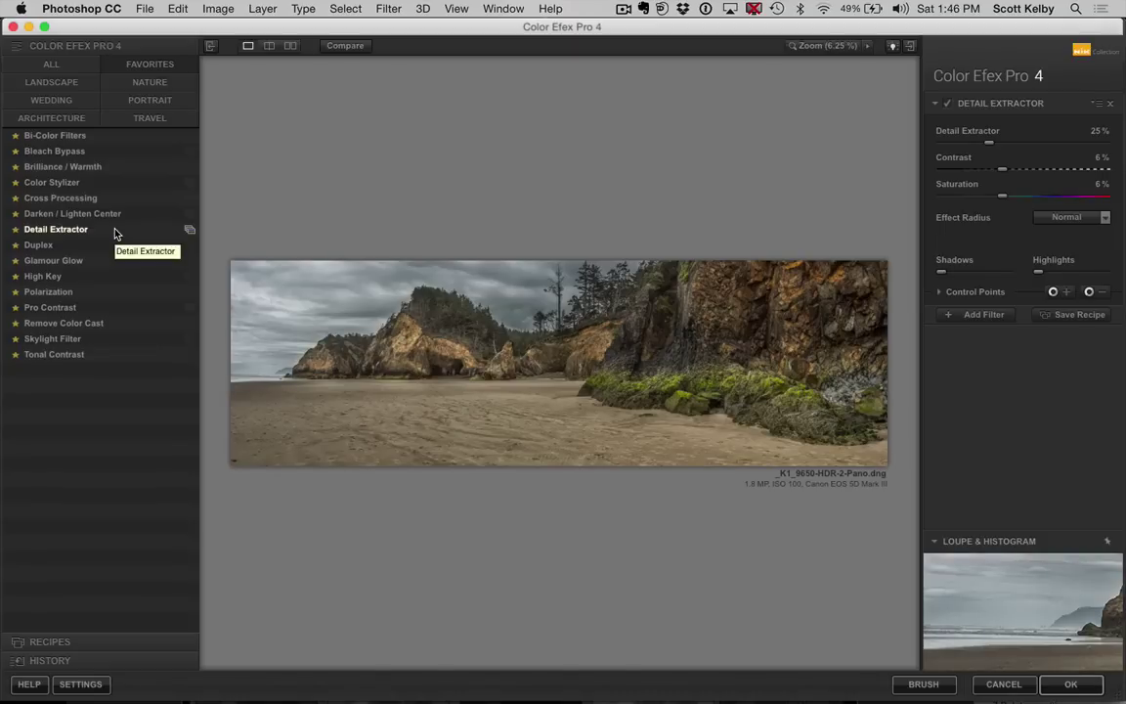
pyautogui.click(983, 315)
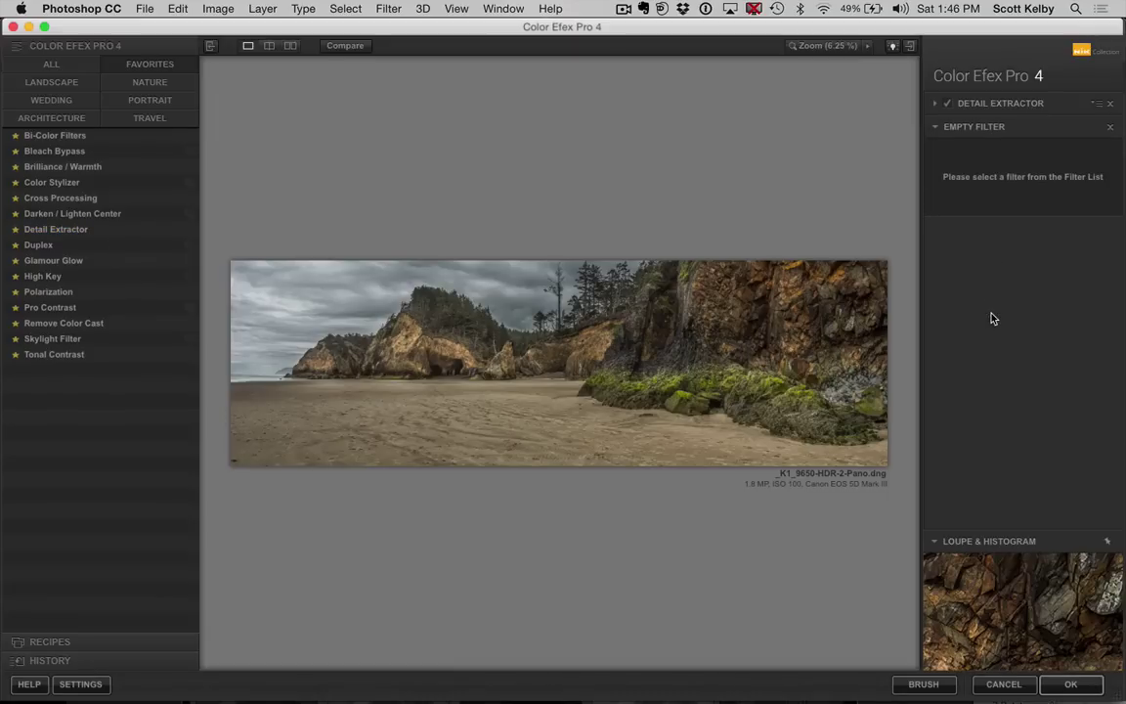
# Compare Pro Contrast presets, settle on 03 - Dynamic Contrast, and apply back to Photoshop.
pyautogui.click(190, 309)
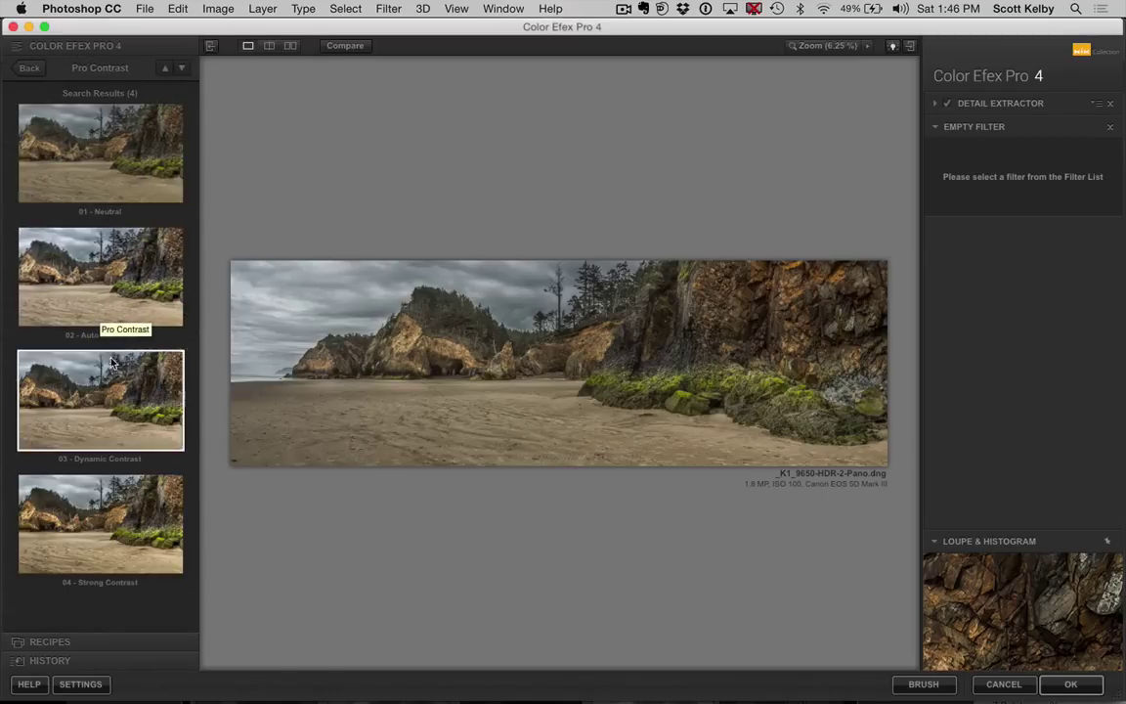
pyautogui.click(110, 183)
pyautogui.click(109, 251)
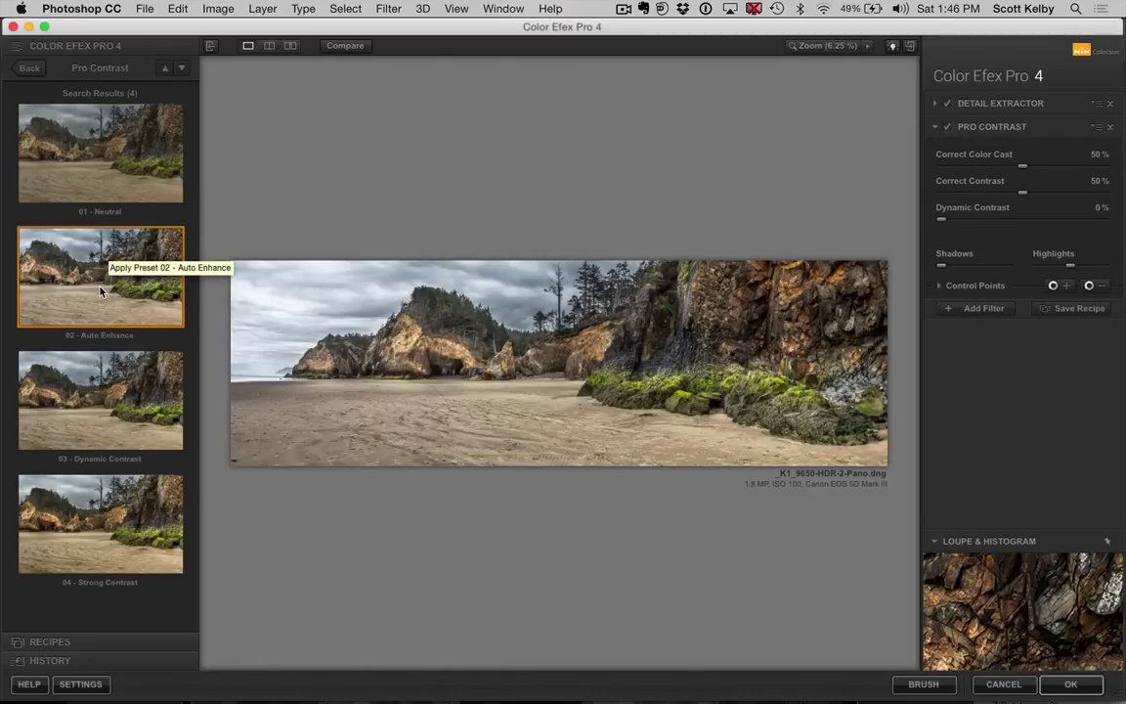
pyautogui.click(101, 415)
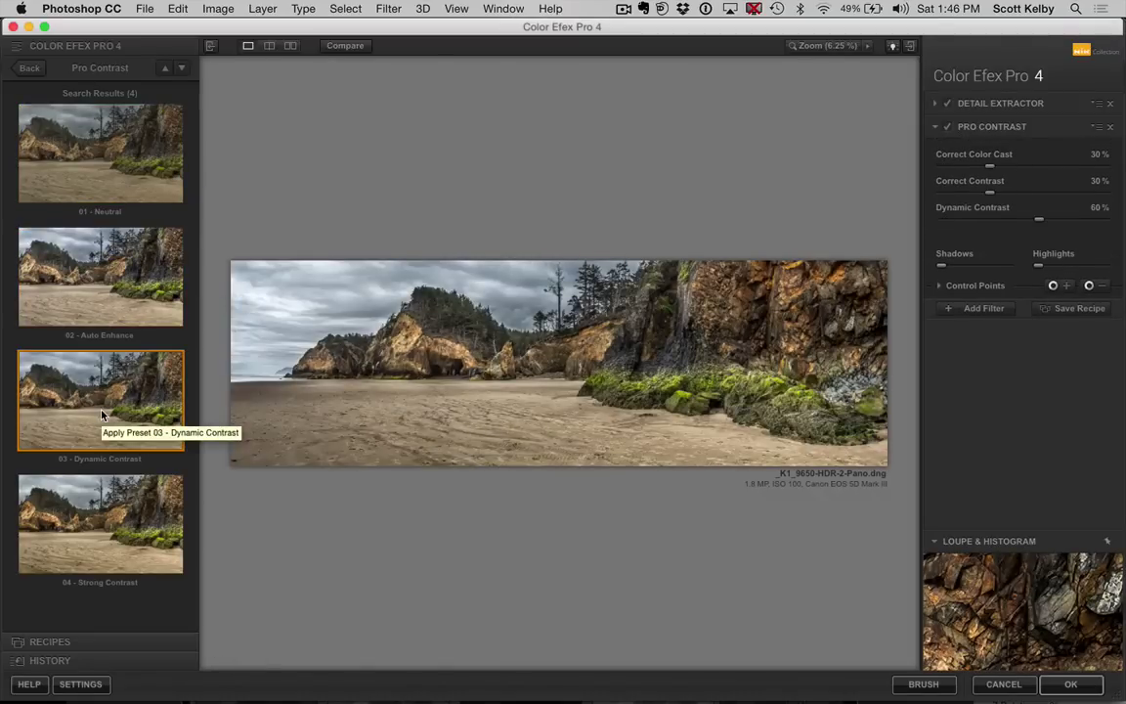
pyautogui.click(98, 518)
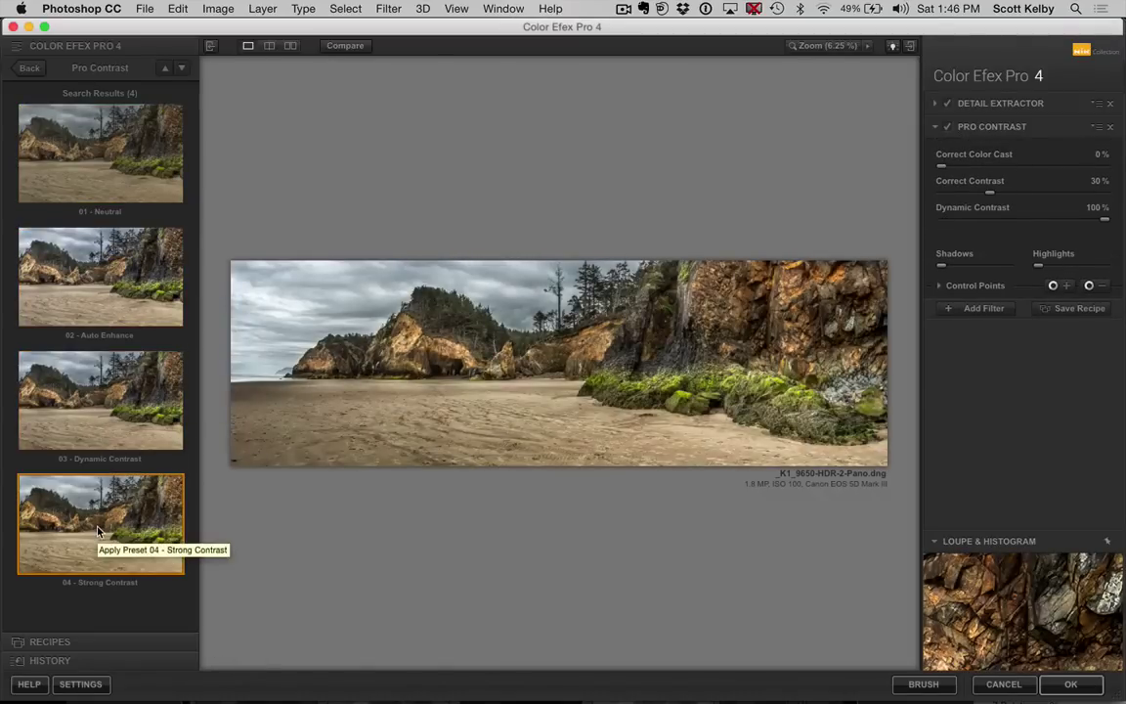
pyautogui.click(101, 420)
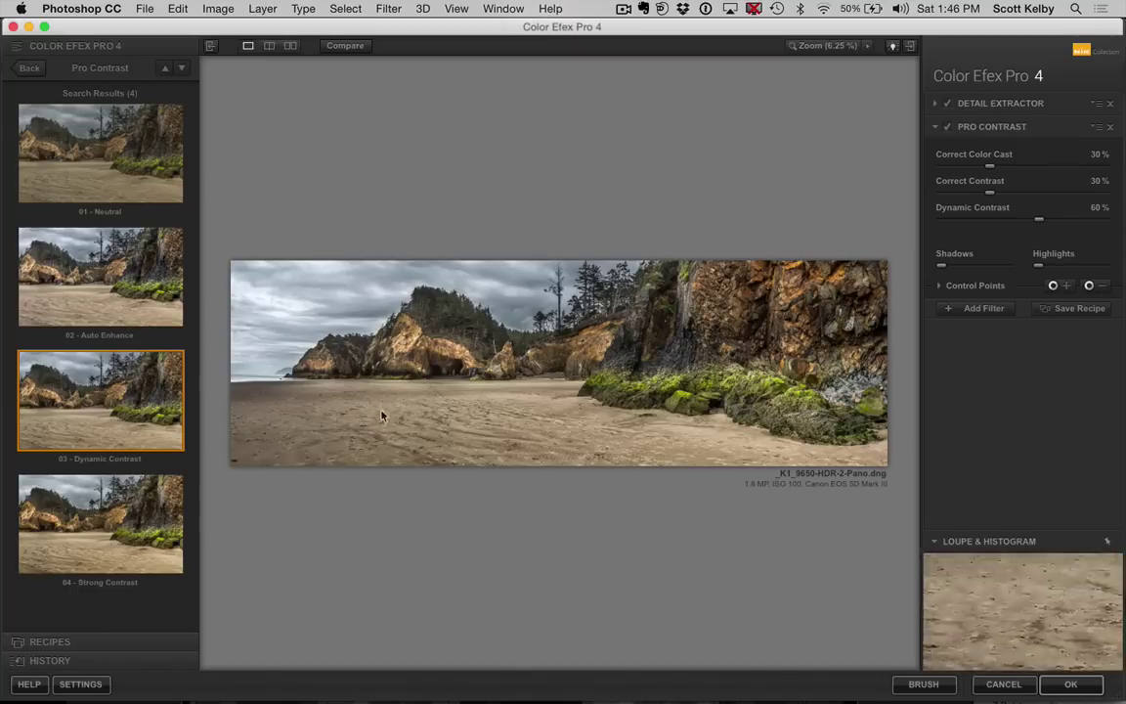
pyautogui.click(1072, 685)
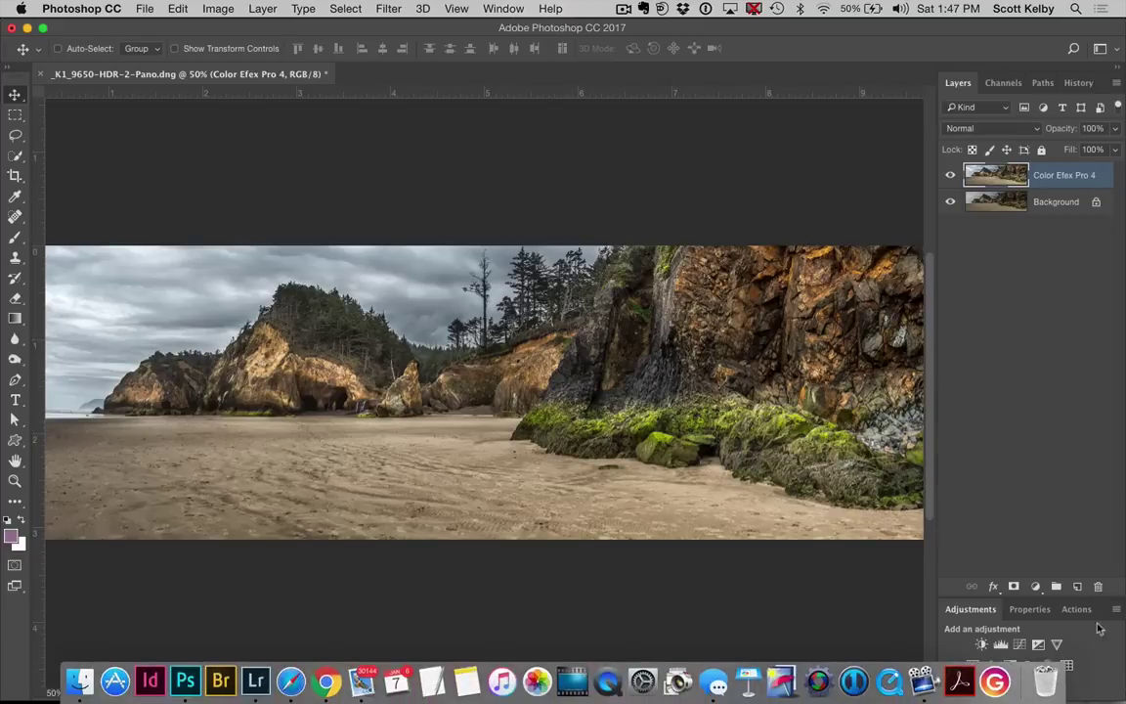
# Compare the Color Efex Pro 4 layer with the original and lower its opacity to 50%.
pyautogui.click(949, 174)
pyautogui.click(950, 174)
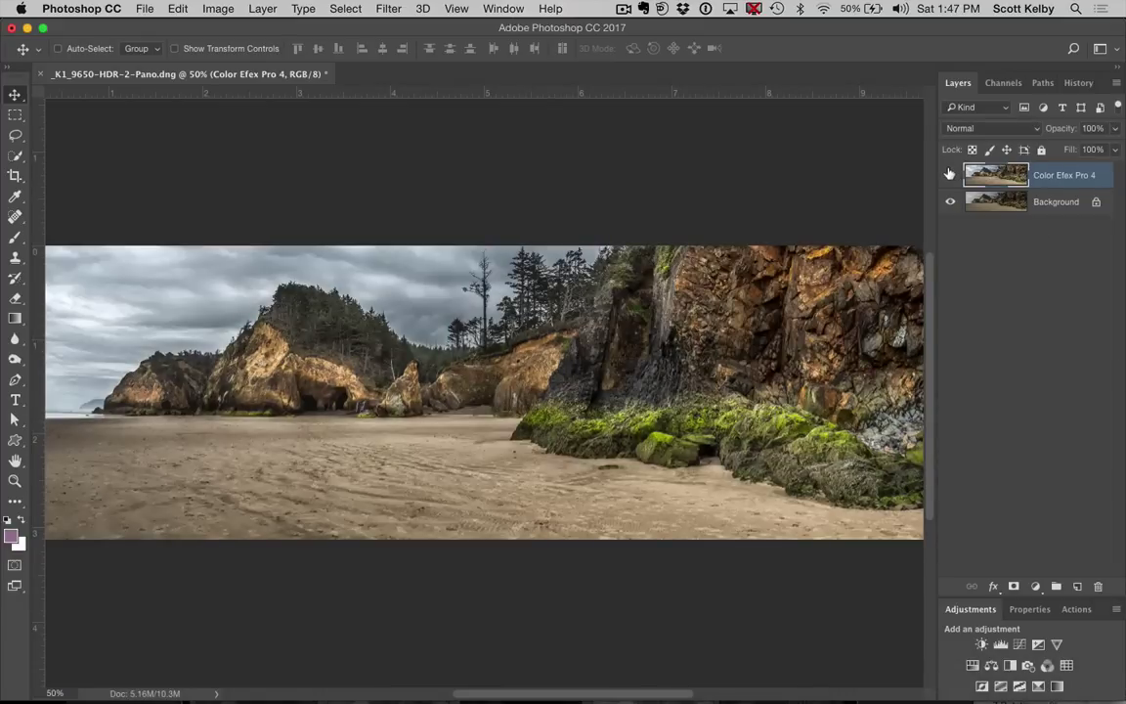
pyautogui.click(950, 174)
pyautogui.click(949, 174)
pyautogui.click(1115, 149)
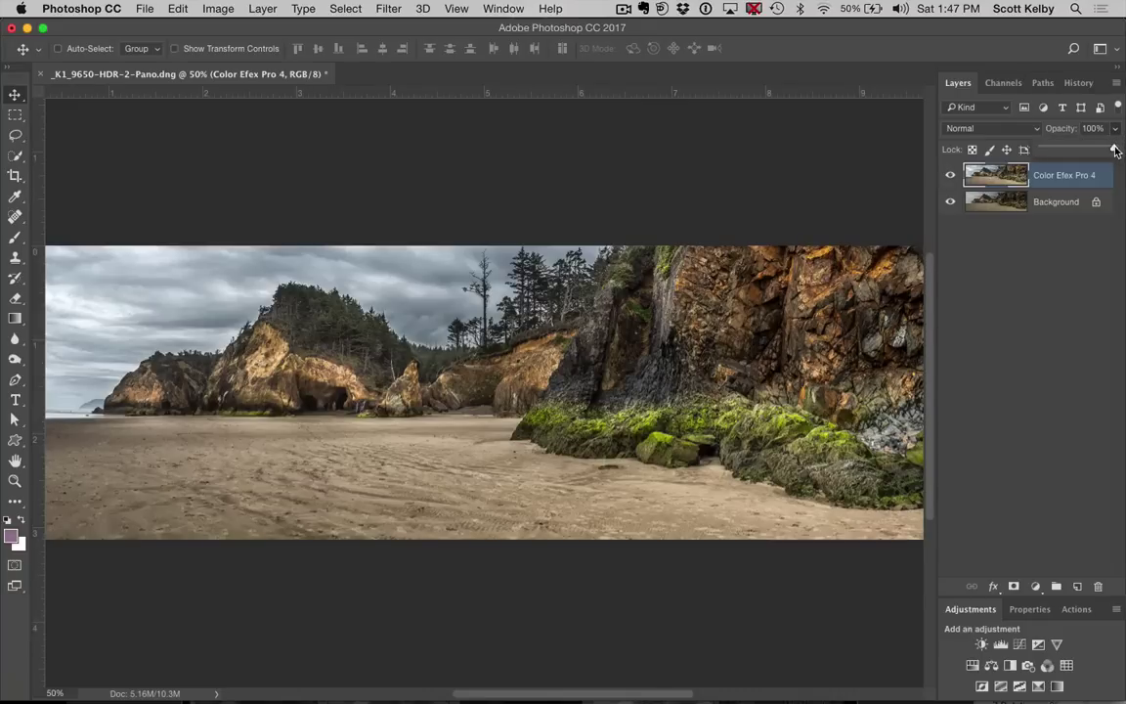
pyautogui.moveTo(1114, 149); pyautogui.dragTo(1083, 154)
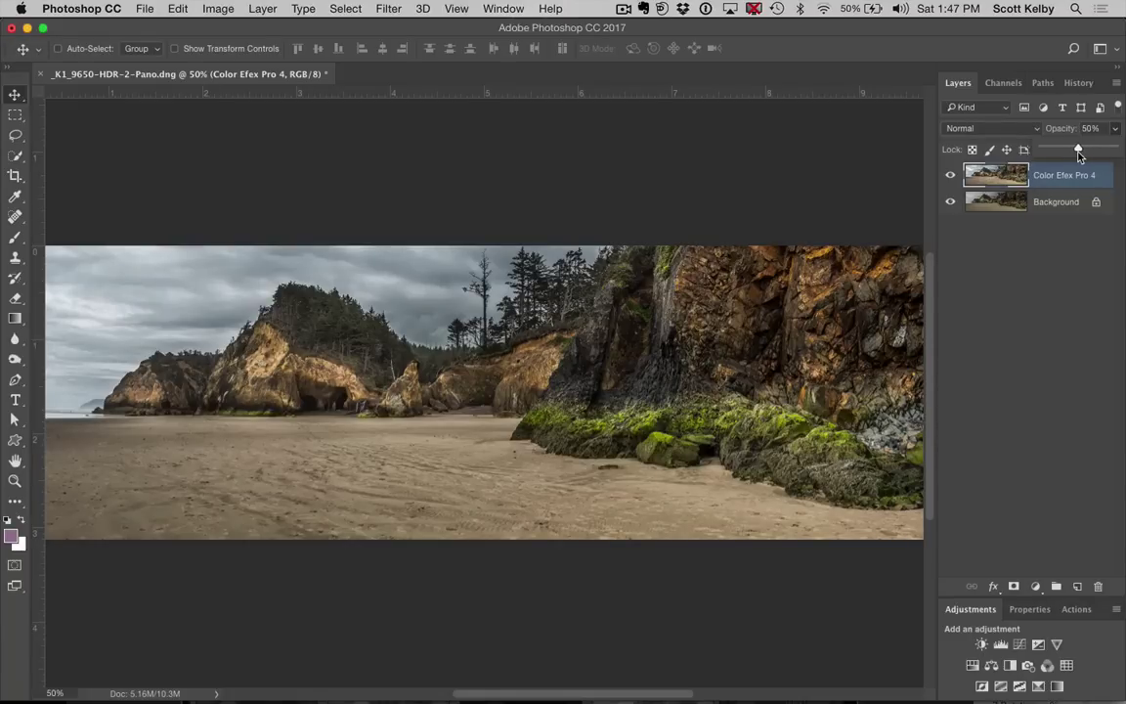
# Check the 50% blend against the original, leaving the filtered layer visible.
pyautogui.click(947, 176)
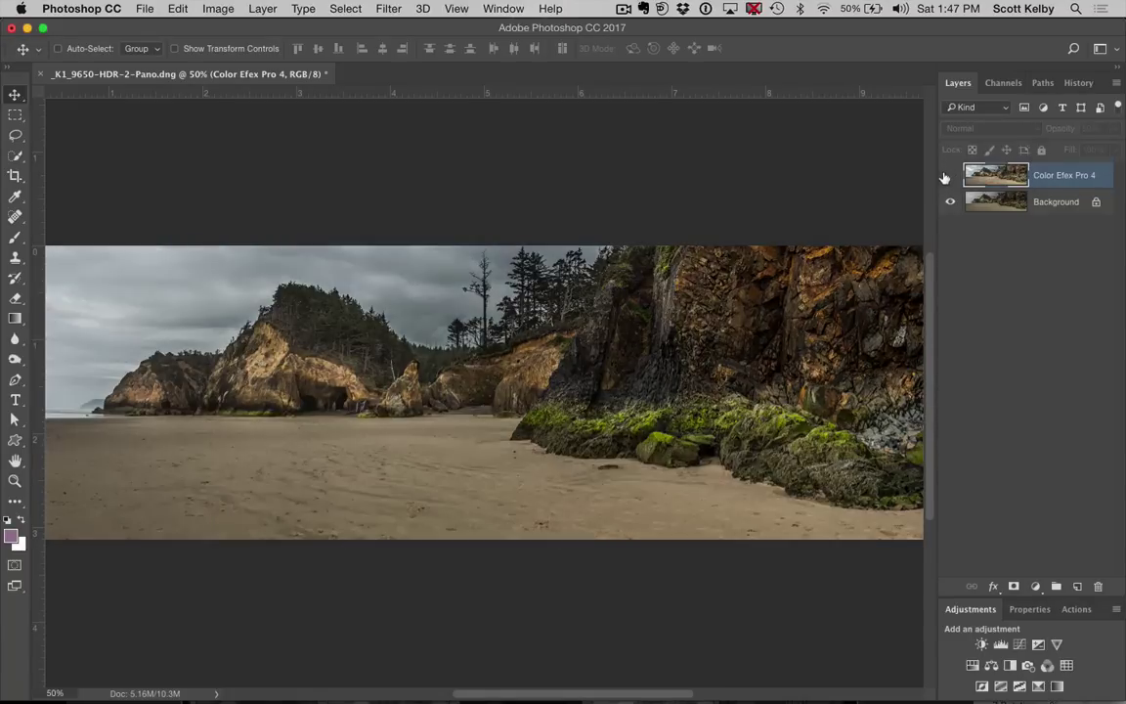
pyautogui.click(945, 176)
pyautogui.click(945, 176)
pyautogui.click(947, 176)
pyautogui.click(947, 176)
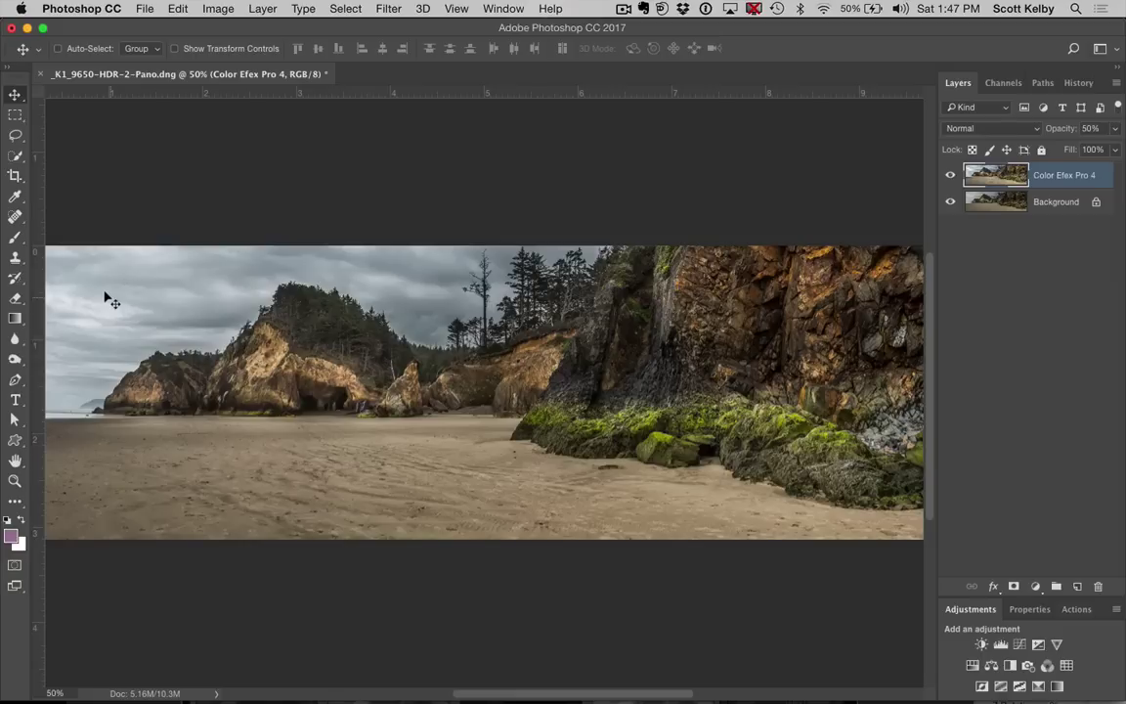
# Add a layer mask and paint black over the sky with a 150-pixel brush.
pyautogui.click(1013, 587)
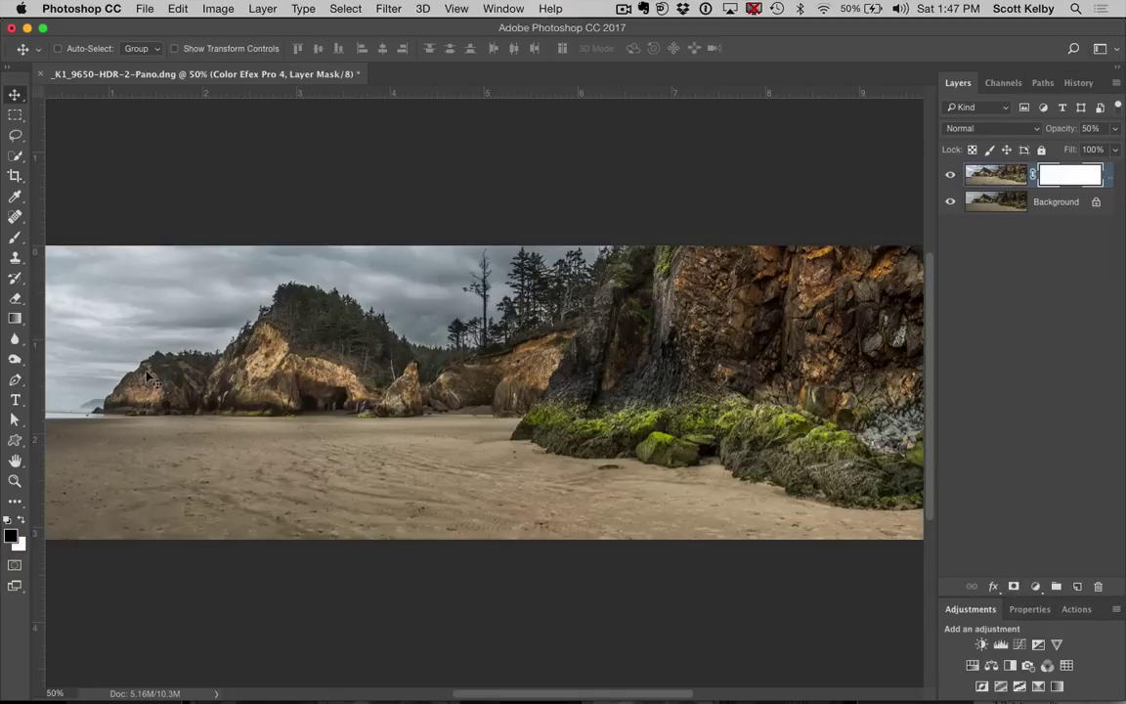
pyautogui.click(15, 236)
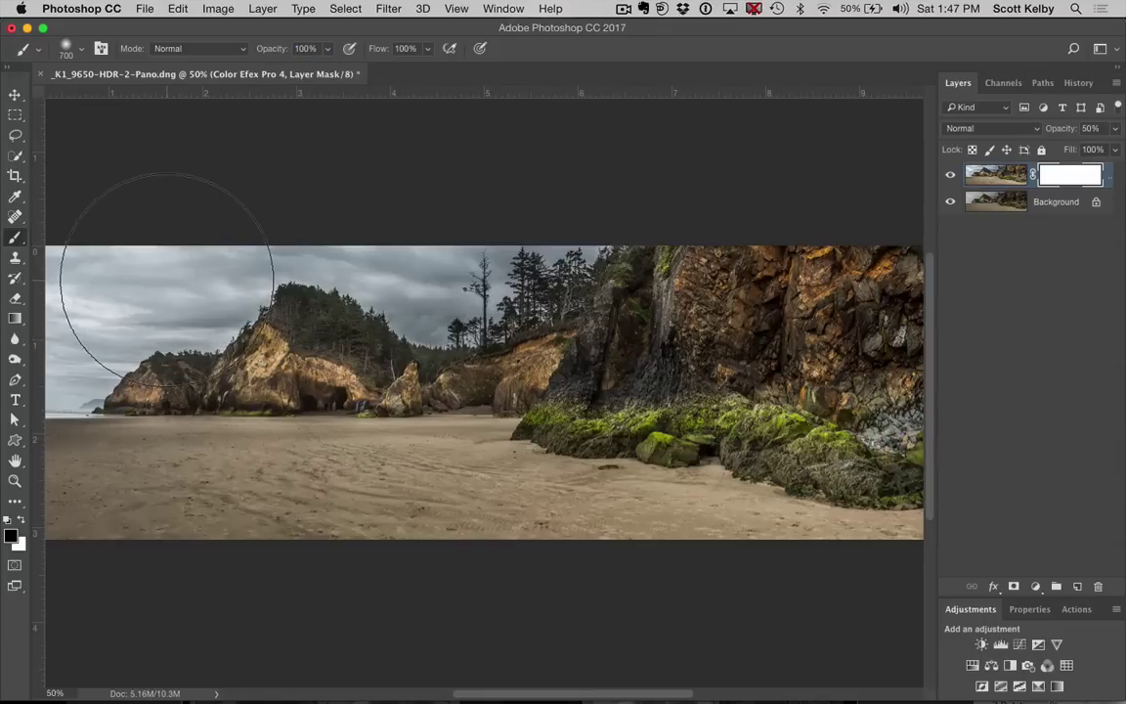
pyautogui.press('[')
pyautogui.press('[')
pyautogui.press('[')
pyautogui.press('[')
pyautogui.press('[')
pyautogui.press('[')
pyautogui.press('[')
pyautogui.press('[')
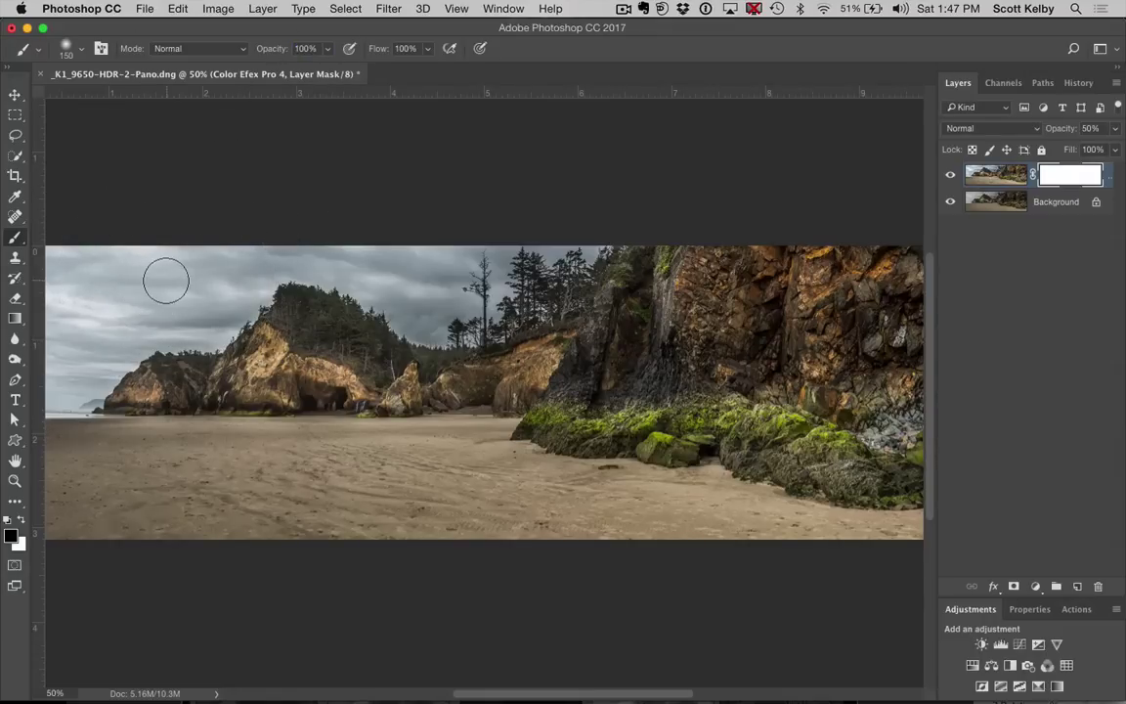
pyautogui.moveTo(92, 319)
pyautogui.mouseDown()
pyautogui.moveTo(168, 319)
pyautogui.moveTo(109, 296)
pyautogui.moveTo(216, 322)
pyautogui.moveTo(258, 279)
pyautogui.moveTo(313, 259)
pyautogui.moveTo(395, 291)
pyautogui.moveTo(352, 284)
pyautogui.moveTo(459, 257)
pyautogui.moveTo(457, 271)
pyautogui.moveTo(387, 260)
pyautogui.moveTo(429, 313)
pyautogui.moveTo(272, 247)
pyautogui.moveTo(67, 384)
pyautogui.moveTo(75, 369)
pyautogui.mouseUp()
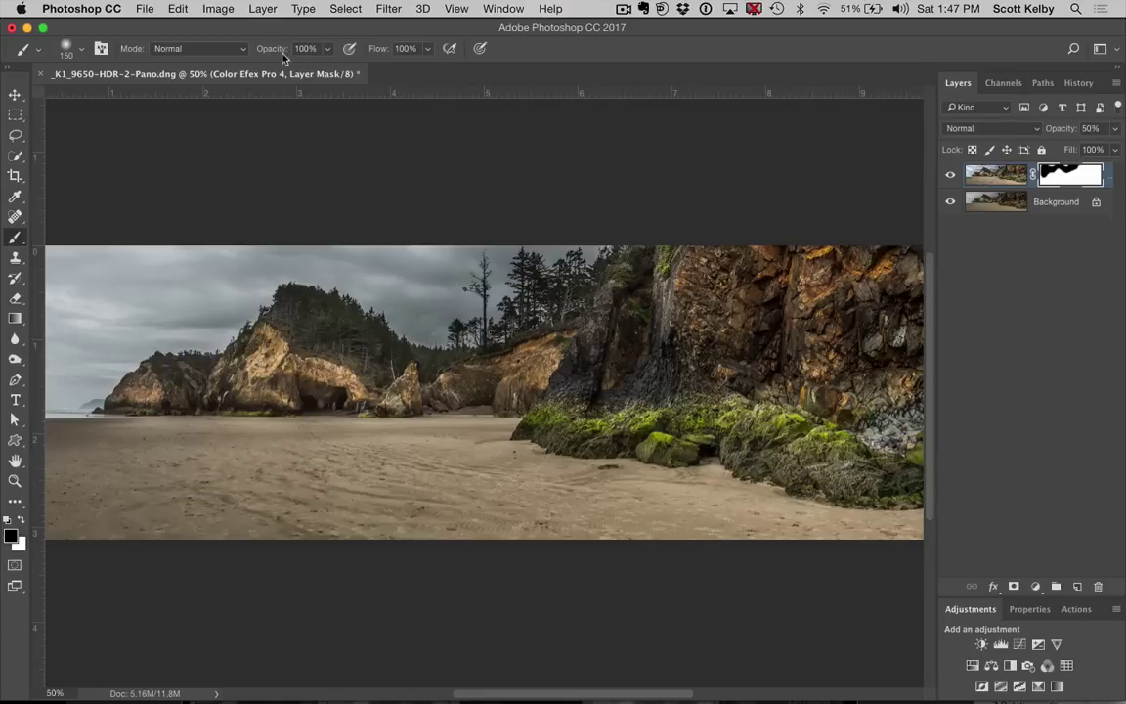
# Paint the beach sand at 59% brush opacity and check the masked effect against the original.
pyautogui.moveTo(258, 48); pyautogui.dragTo(220, 47)
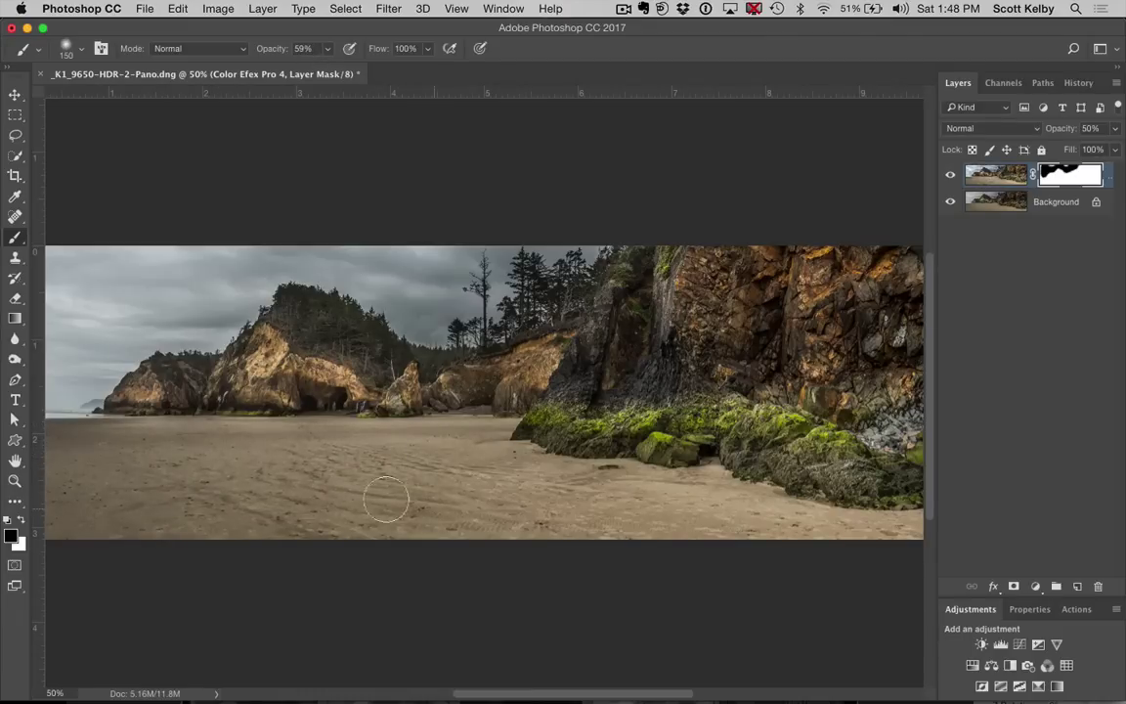
pyautogui.moveTo(458, 463)
pyautogui.mouseDown()
pyautogui.moveTo(573, 518)
pyautogui.moveTo(703, 493)
pyautogui.moveTo(910, 527)
pyautogui.mouseUp()
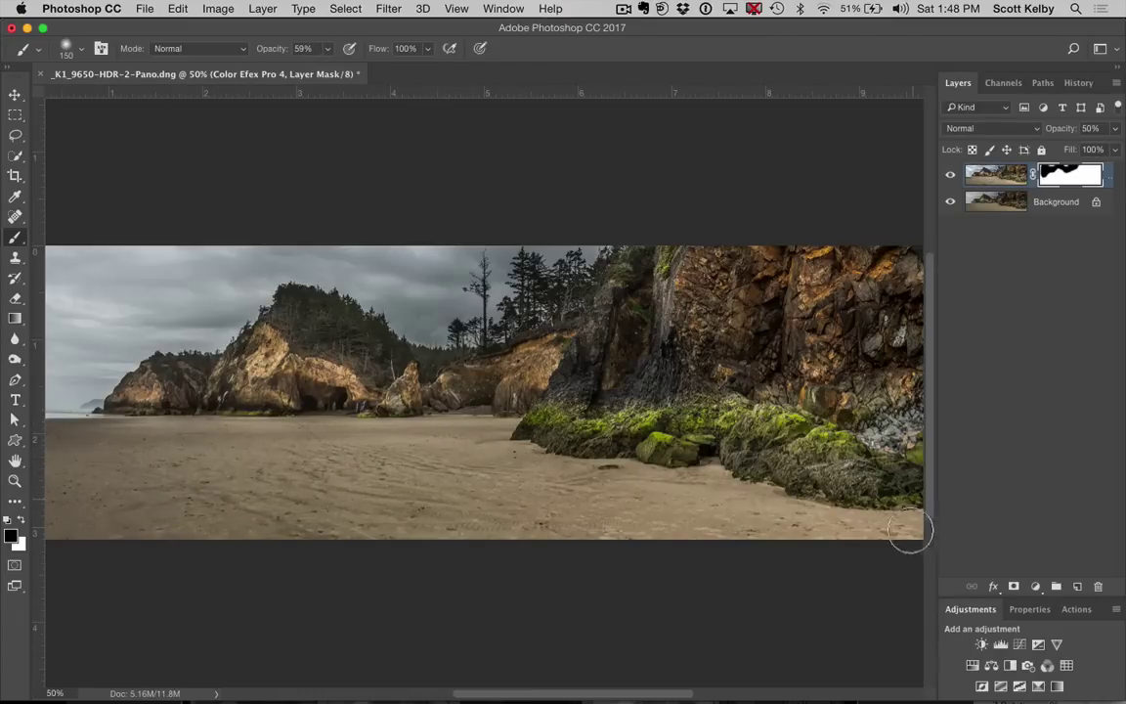
pyautogui.click(949, 175)
pyautogui.click(949, 175)
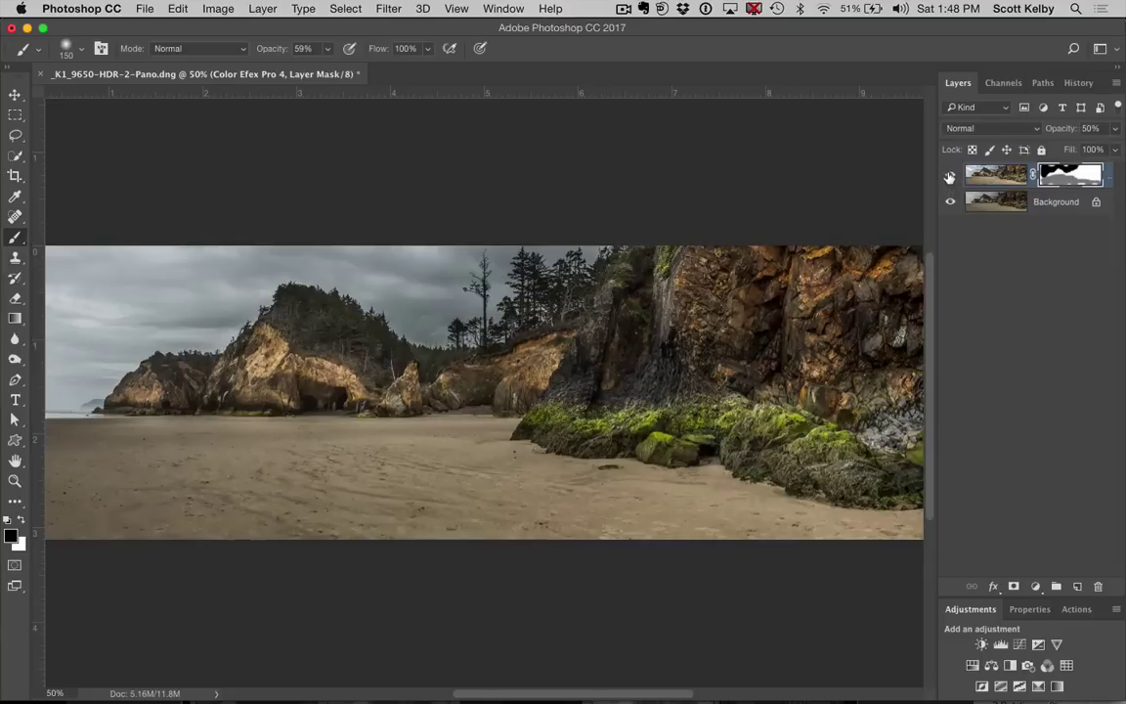
pyautogui.click(949, 175)
pyautogui.click(949, 175)
pyautogui.click(949, 175)
pyautogui.click(949, 175)
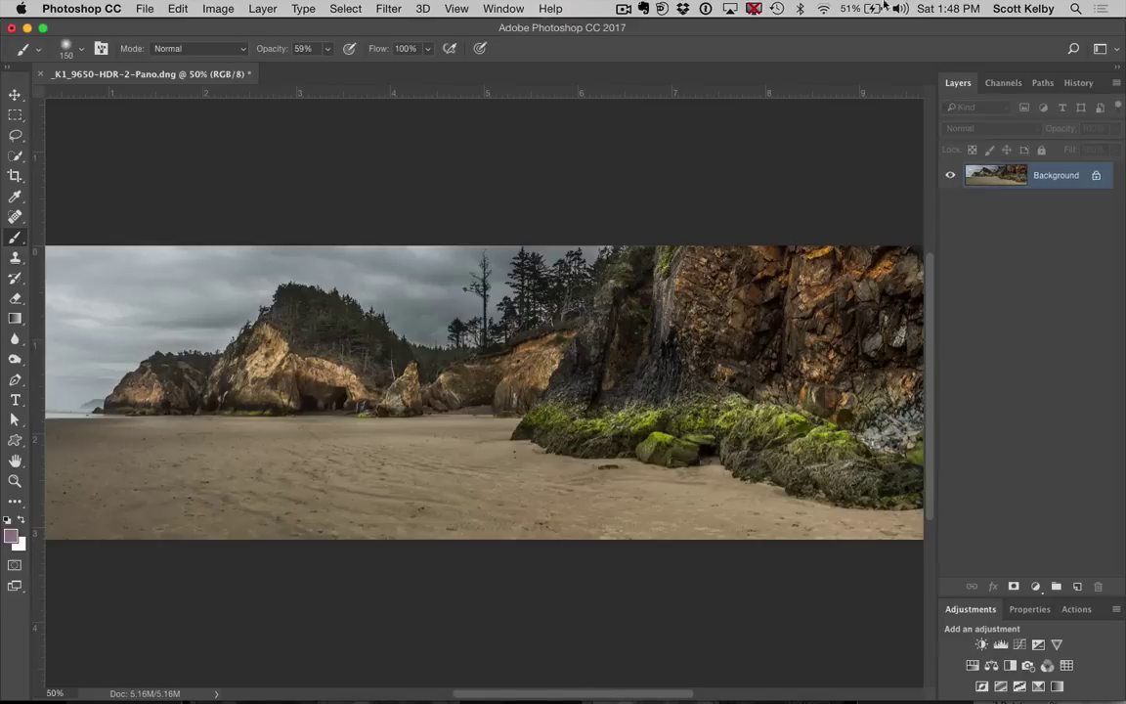
# Apply Unsharp Mask to the flattened panorama at Amount 80%, Radius 0.8 px, Threshold 3.
pyautogui.click(388, 9)
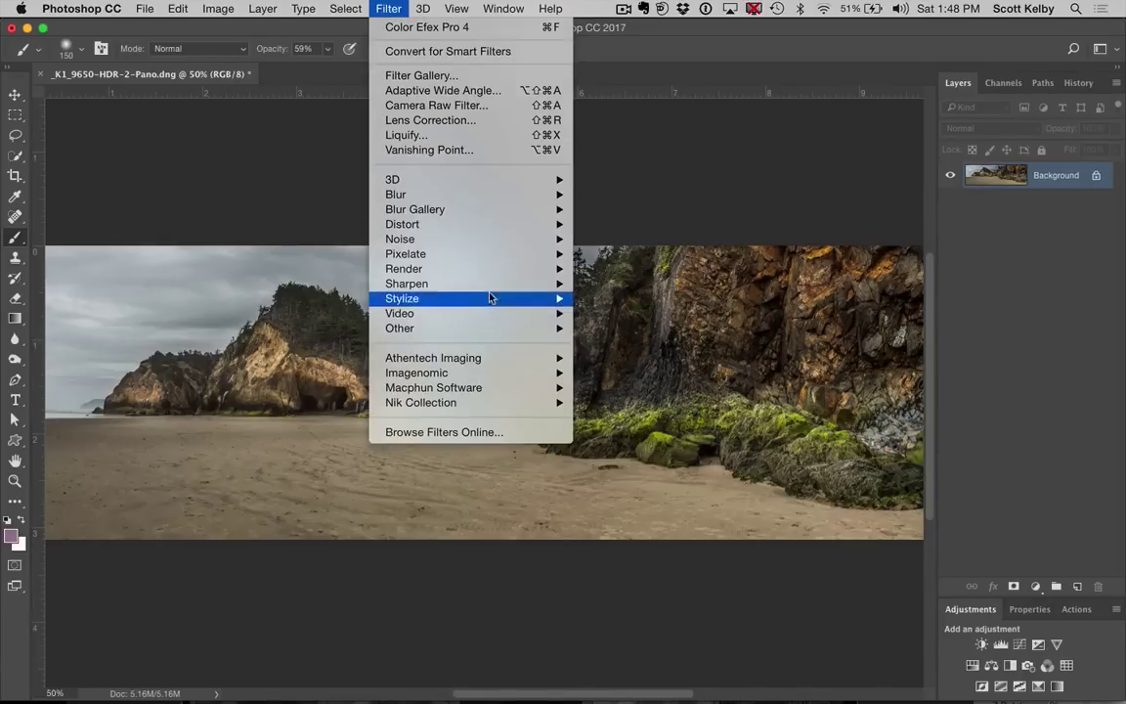
pyautogui.moveTo(528, 284)
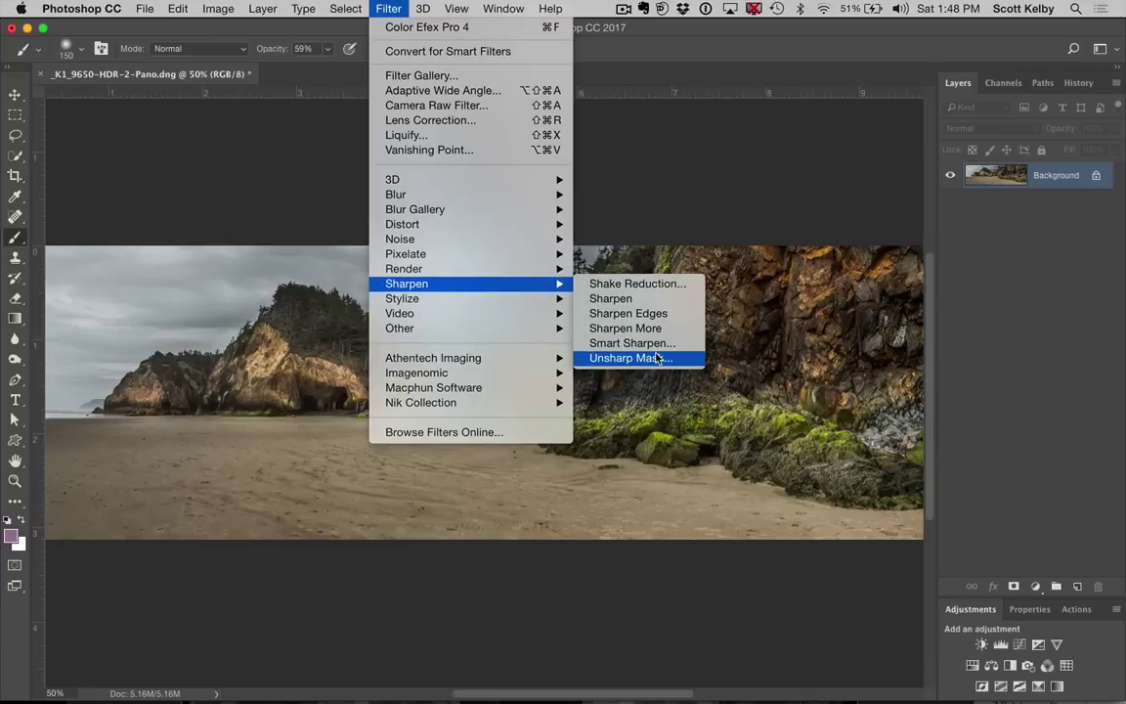
pyautogui.click(653, 358)
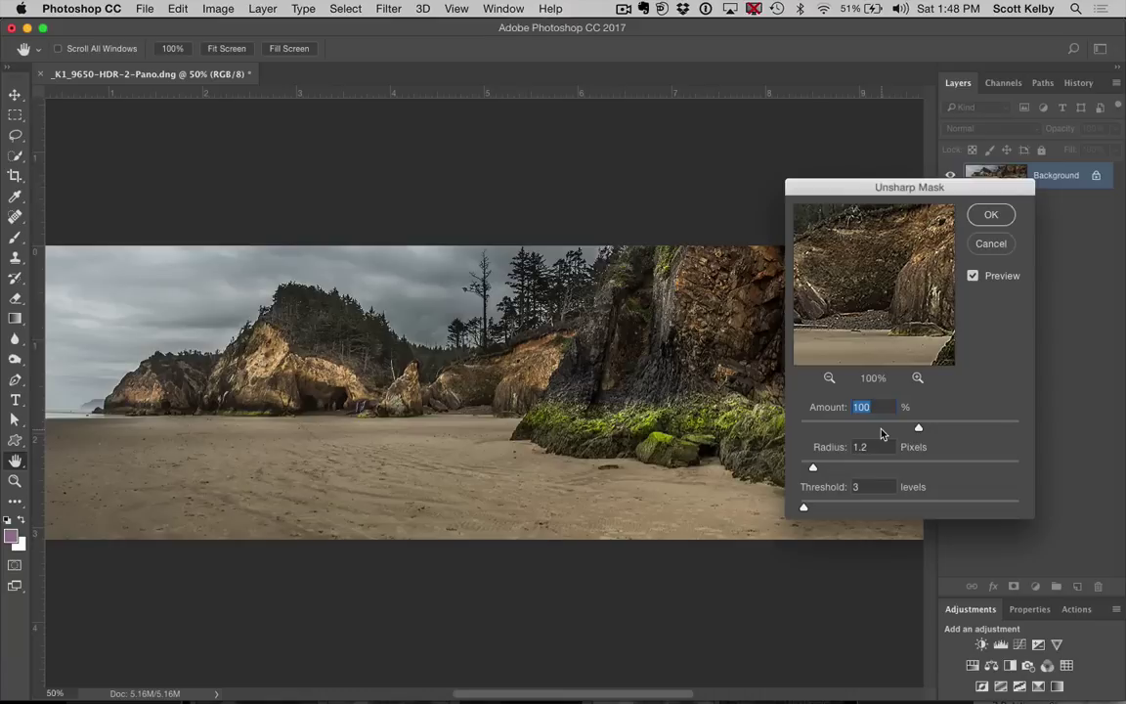
pyautogui.moveTo(809, 447); pyautogui.dragTo(806, 407)
pyautogui.moveTo(919, 431); pyautogui.dragTo(893, 430)
pyautogui.click(987, 215)
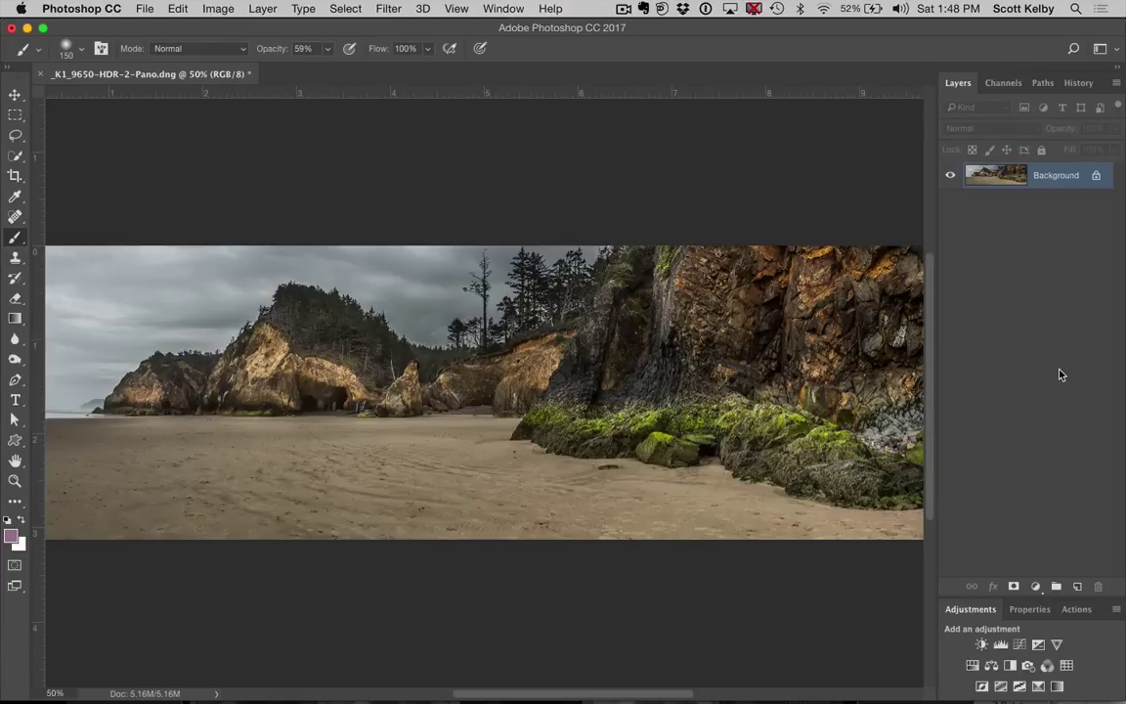
# View the sharpened panorama full-screen, then save and close it in Photoshop.
pyautogui.hotkey('shift', 'Tab')
pyautogui.press('f')
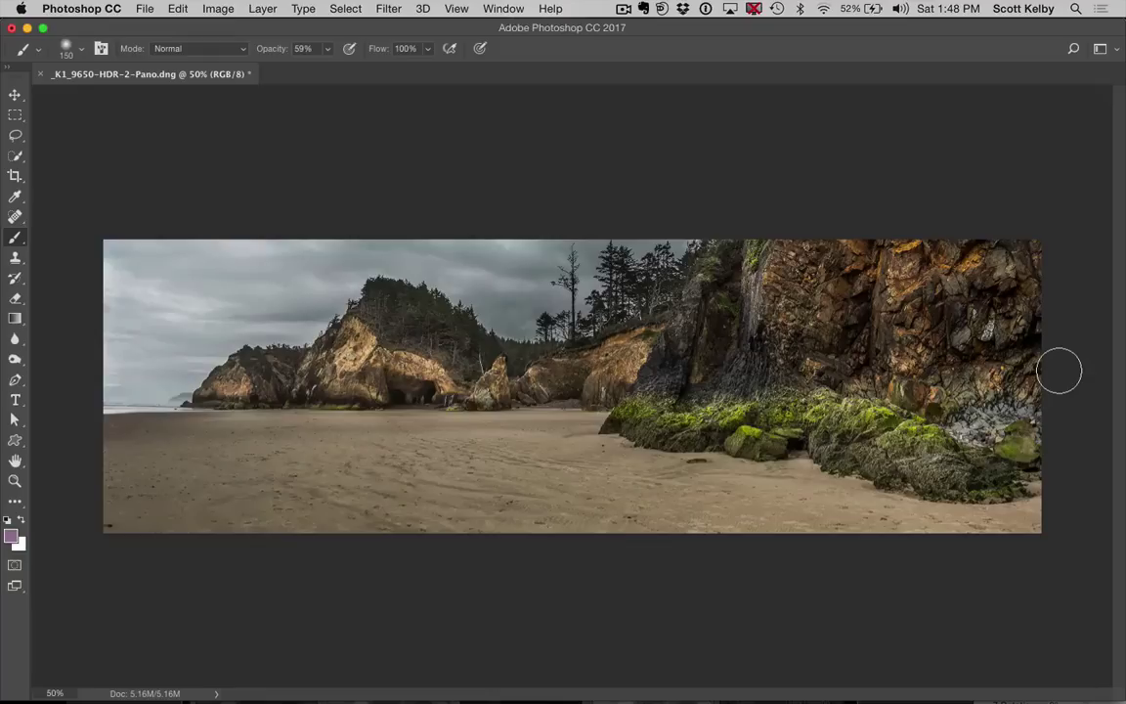
pyautogui.hotkey('ctrl', 's')
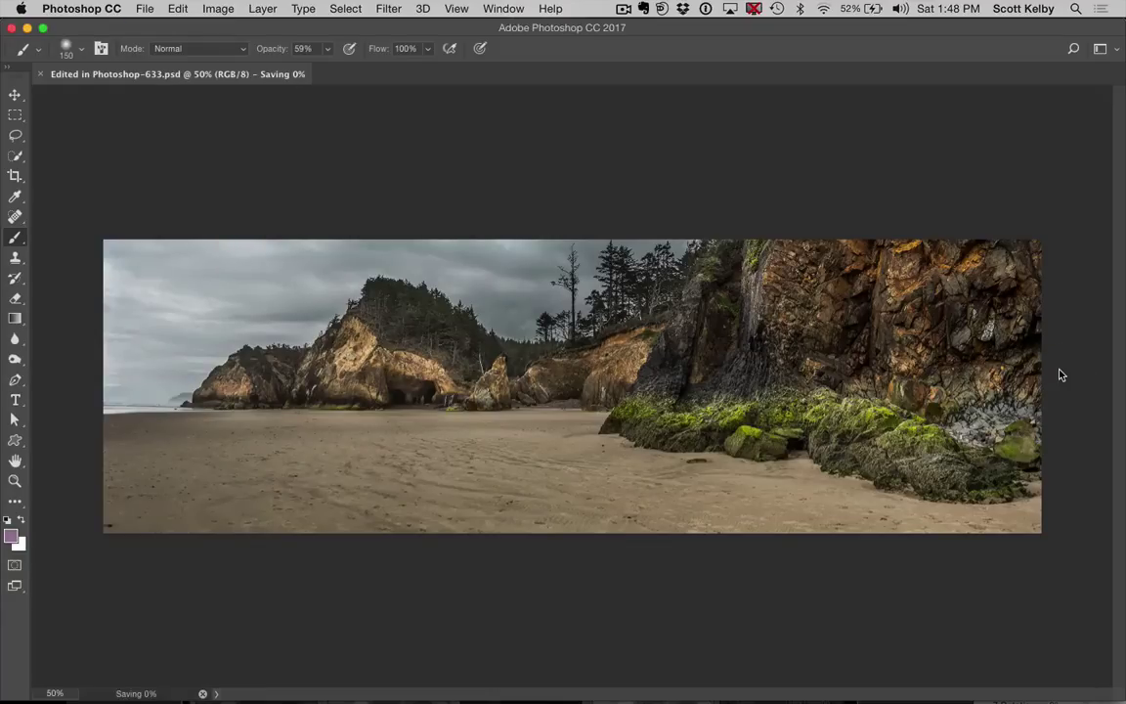
pyautogui.hotkey('ctrl', 'w')
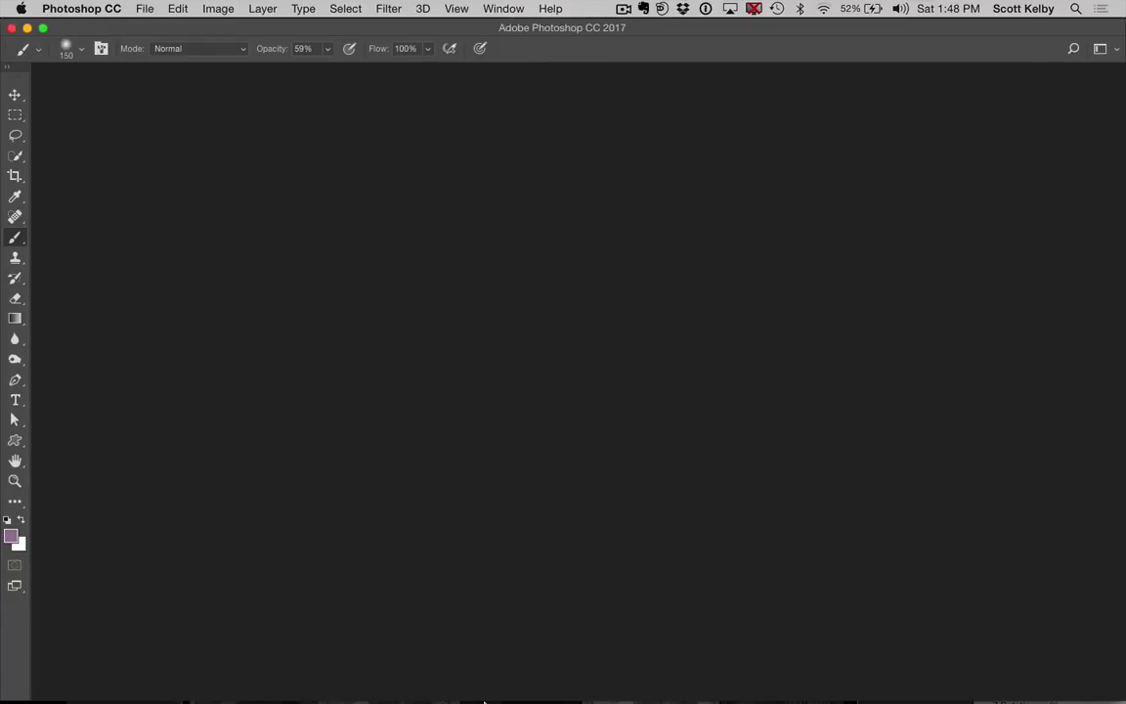
# Return to Lightroom's Library grid and open the panorama photo full-size.
pyautogui.moveTo(277, 691)
pyautogui.click(239, 670)
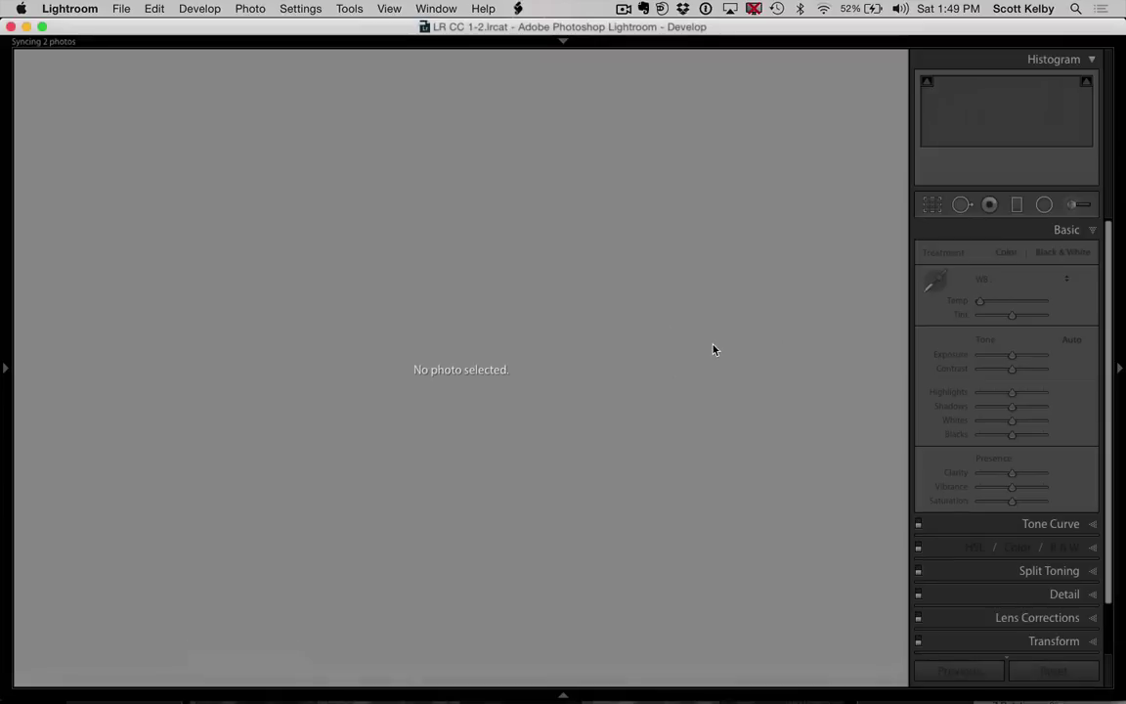
pyautogui.press('g')
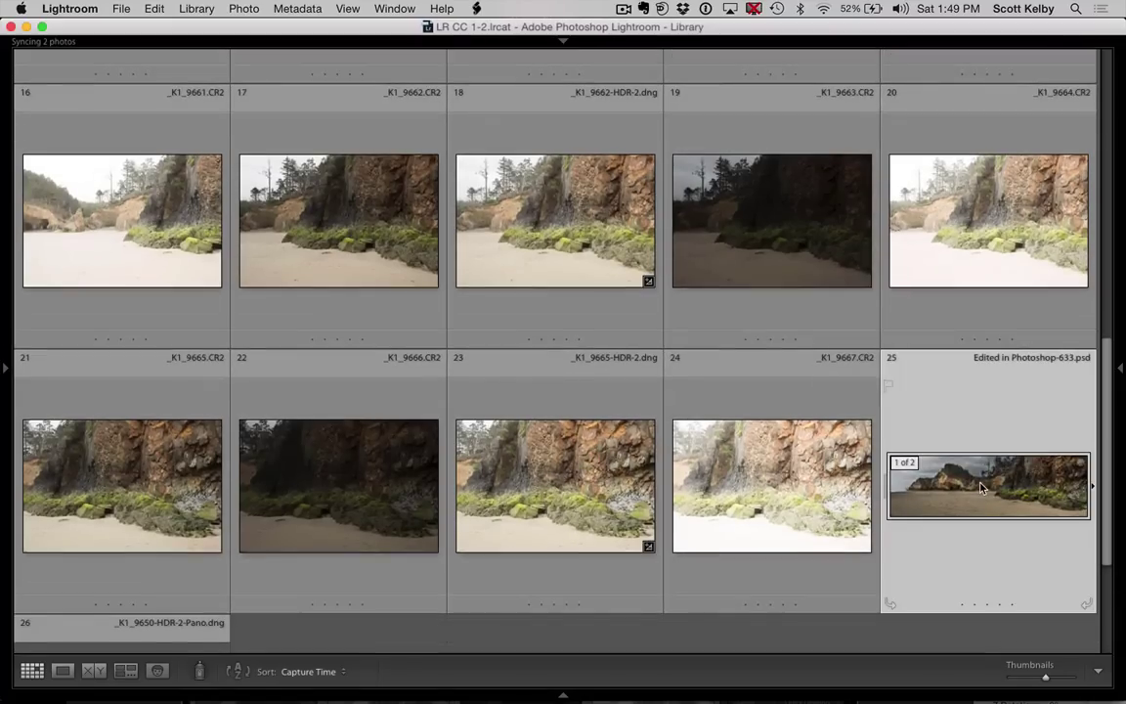
pyautogui.doubleClick(977, 486)
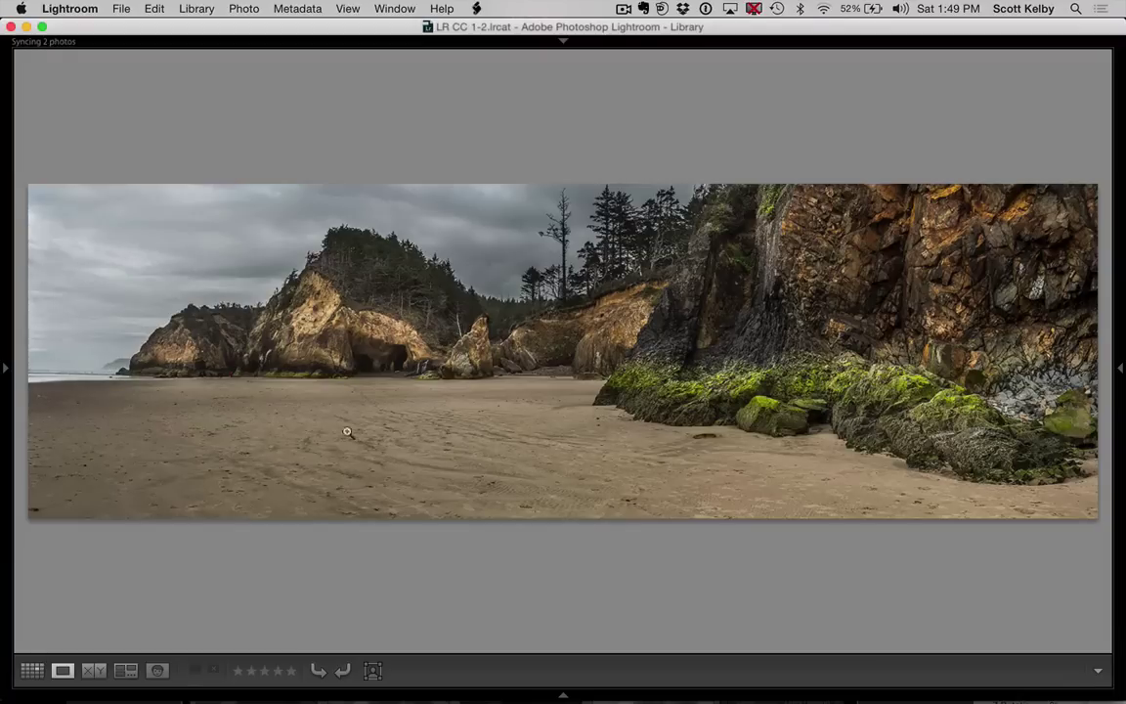
# Send the panorama to Photoshop with Edit Original.
pyautogui.press('super+e')
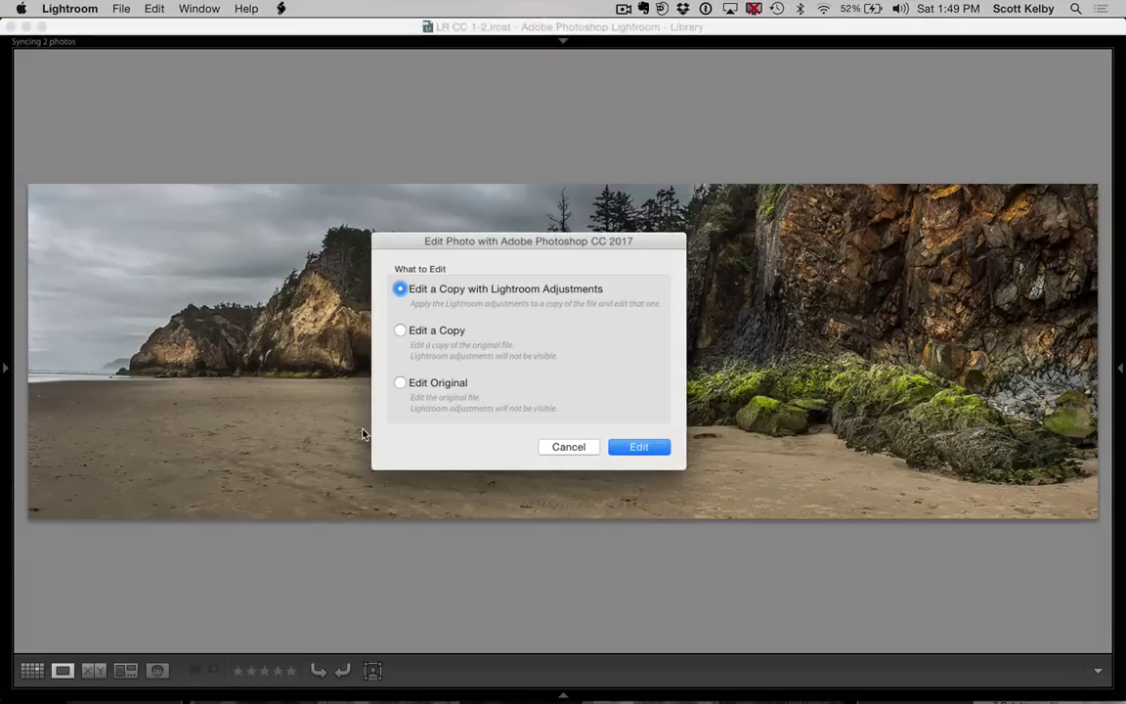
pyautogui.click(441, 383)
pyautogui.click(641, 448)
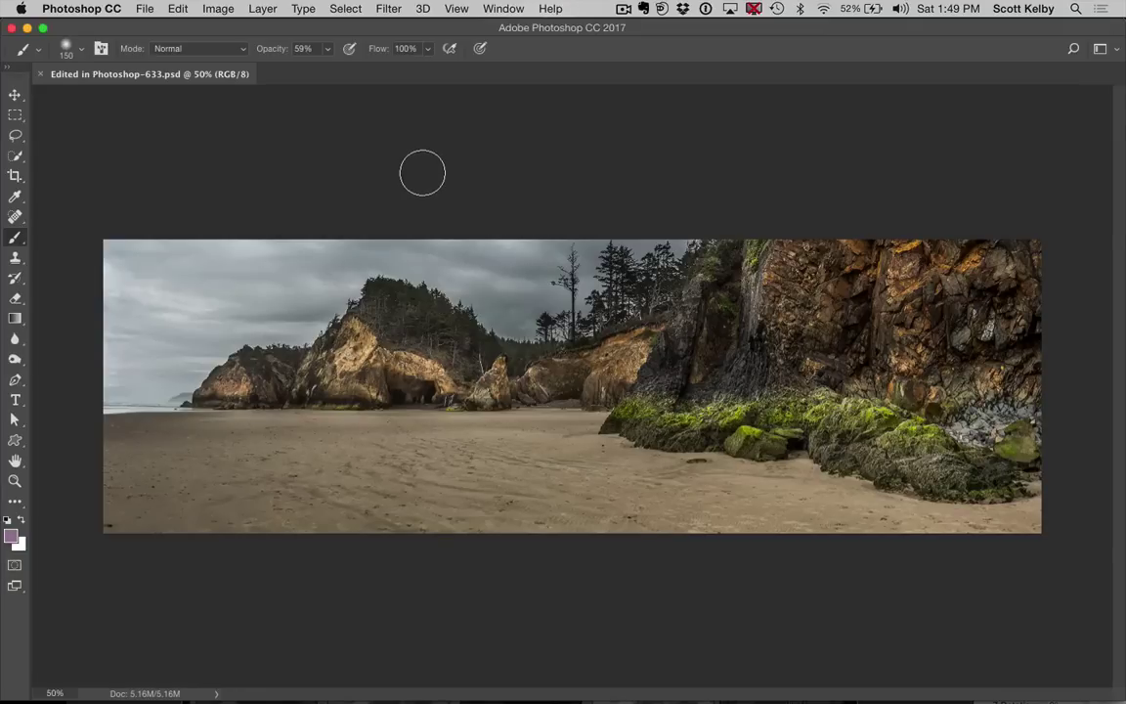
# Select the whole panorama and inspect its left end zoomed in, leaving it untransformed.
pyautogui.press('super+a')
pyautogui.press('super+c')
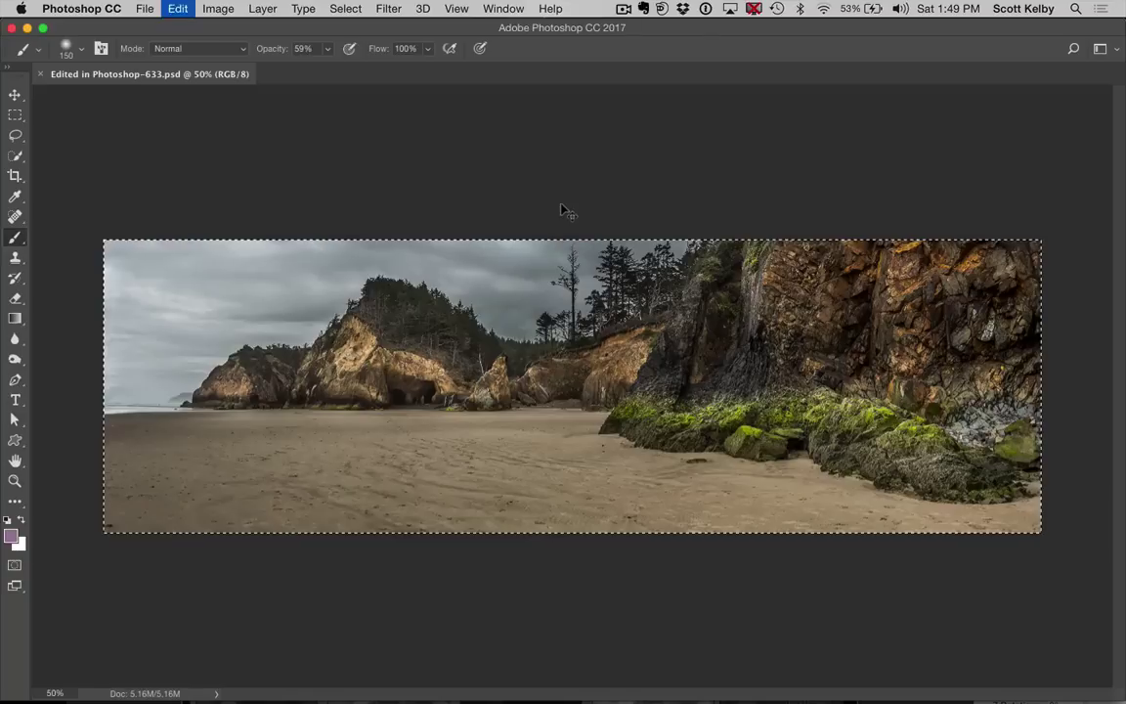
pyautogui.press('super+t')
pyautogui.press('super+equal')
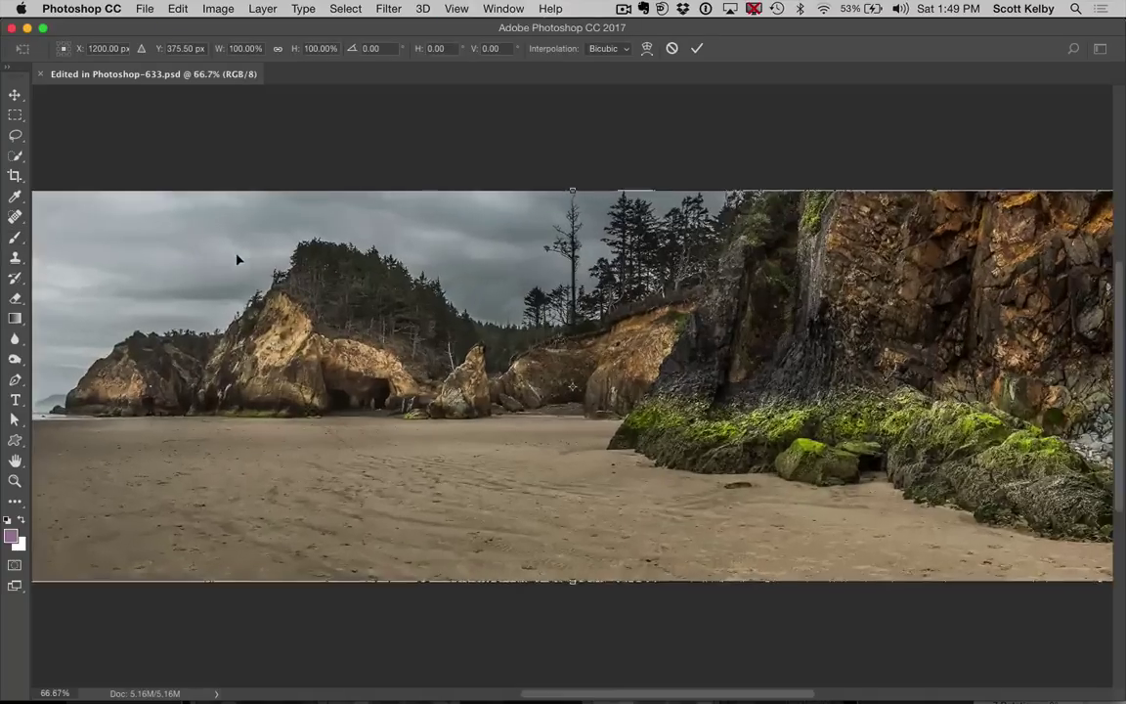
pyautogui.press('super+equal')
pyautogui.hscroll(-10, 478, 347)
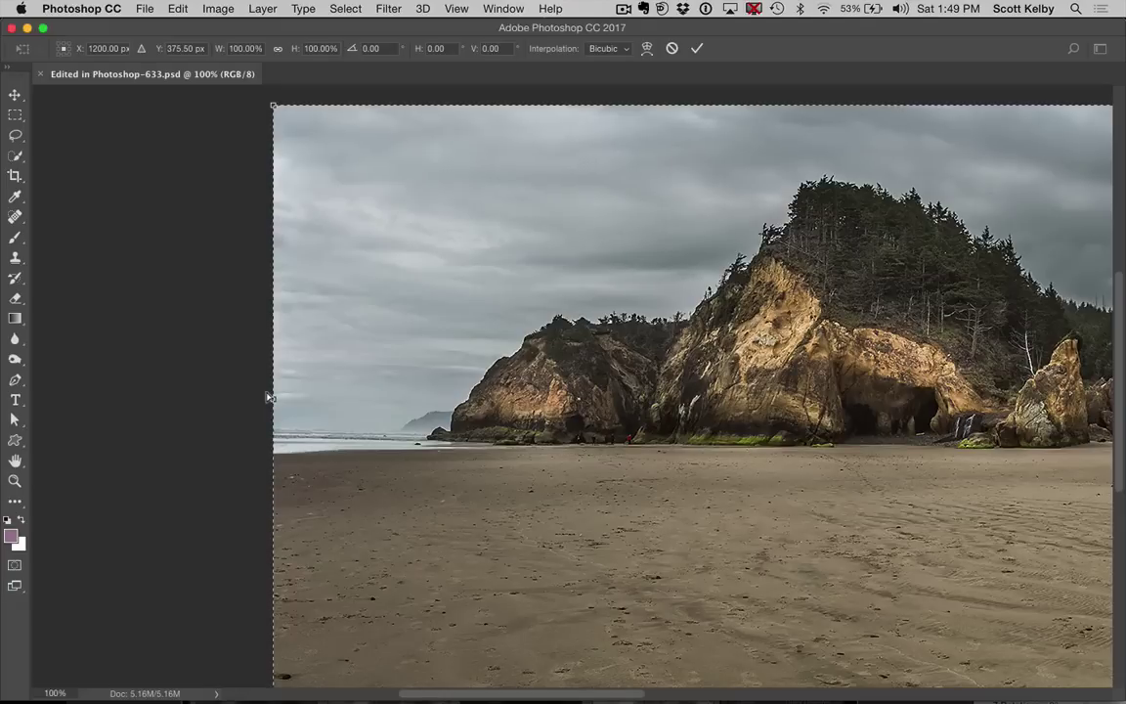
pyautogui.press('Return')
pyautogui.press('b')
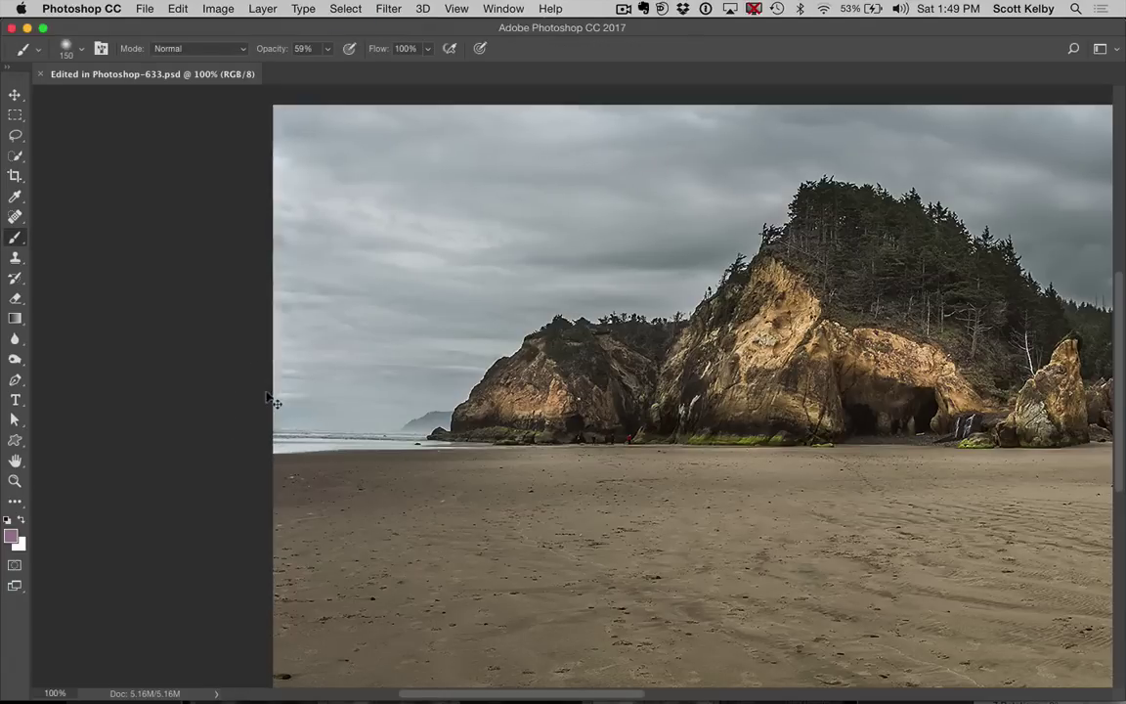
pyautogui.press('super+minus')
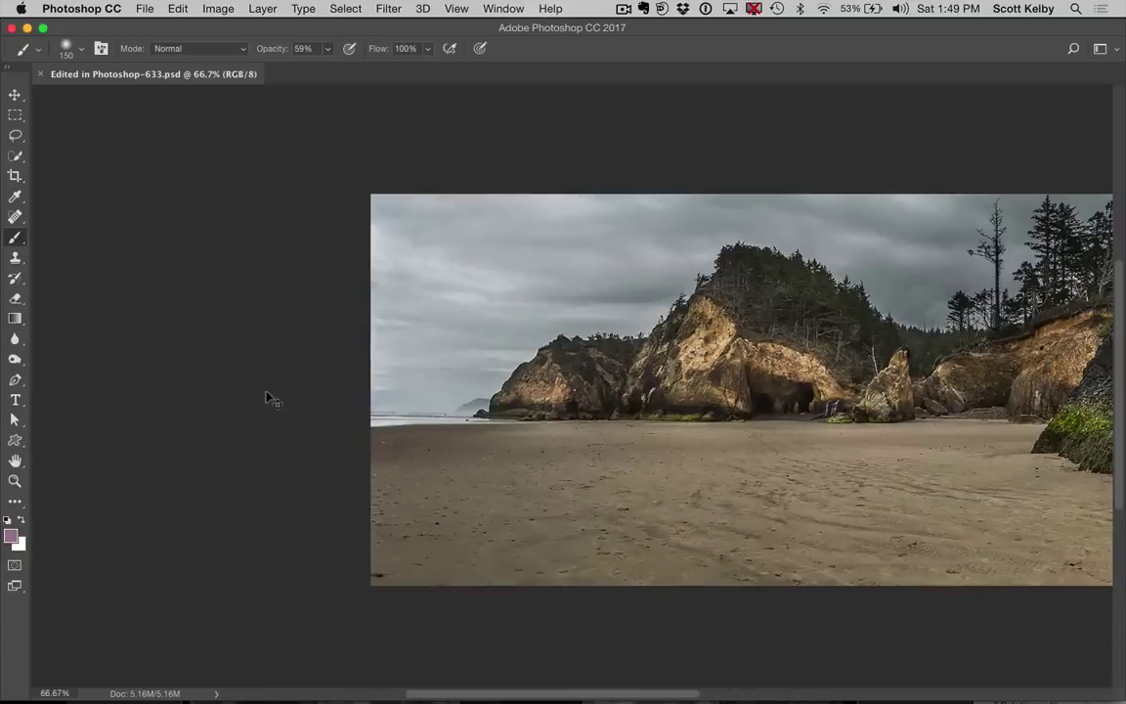
# Marquee the narrow left-edge strip and skew it down slightly to level the horizon.
pyautogui.click(16, 116)
pyautogui.moveTo(371, 195); pyautogui.dragTo(448, 607)
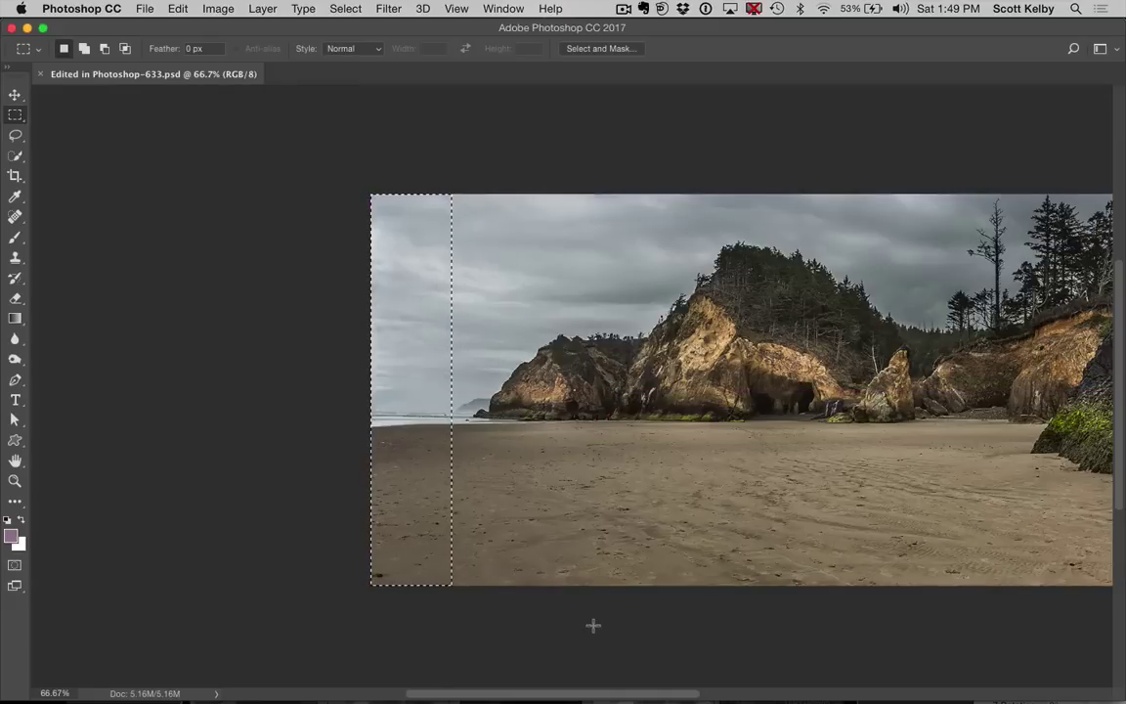
pyautogui.press('super+t')
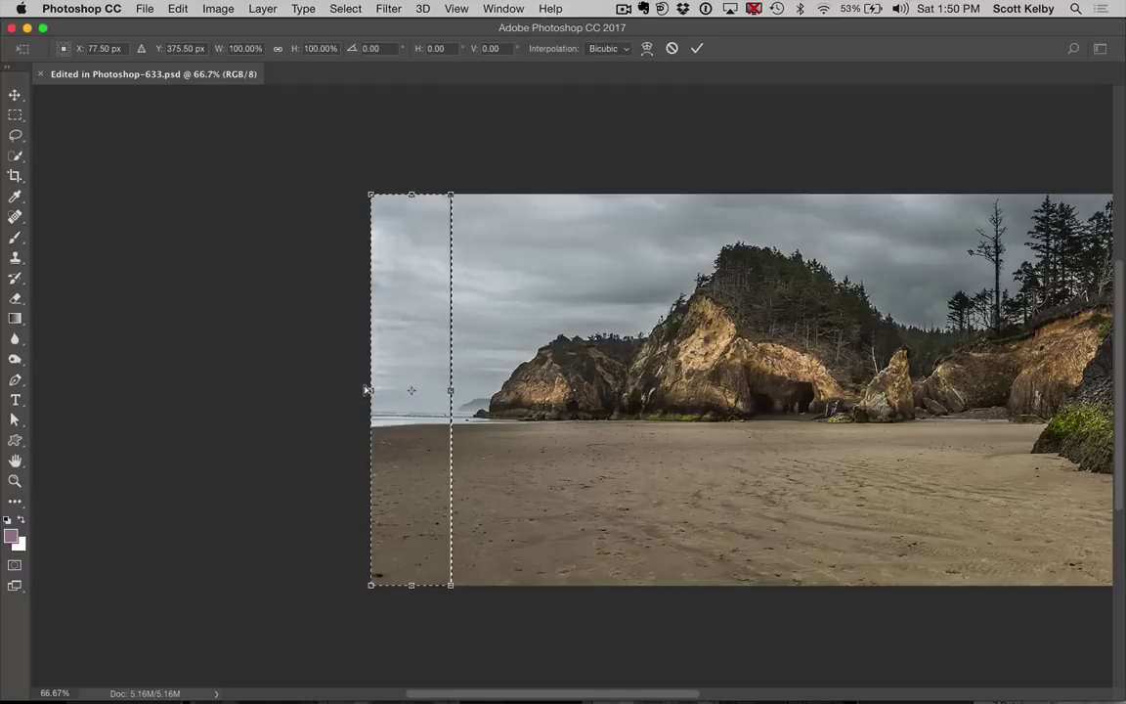
pyautogui.moveTo(367, 390); pyautogui.dragTo(367, 392)
pyautogui.press('super+1')
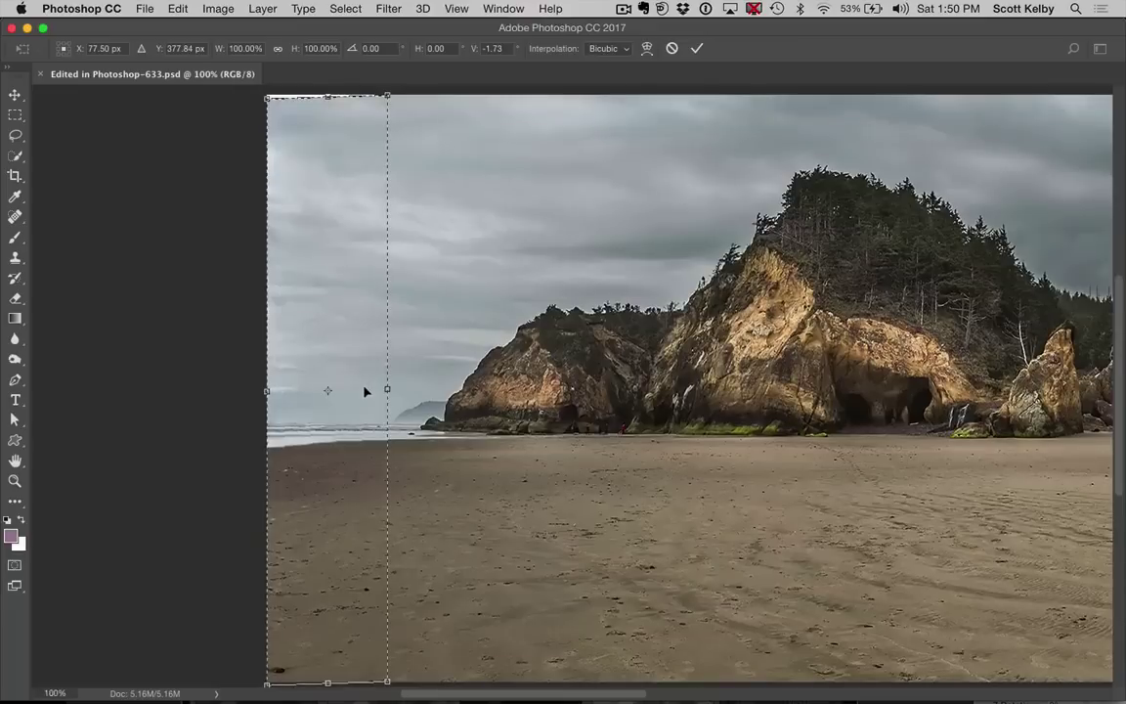
pyautogui.press('Return')
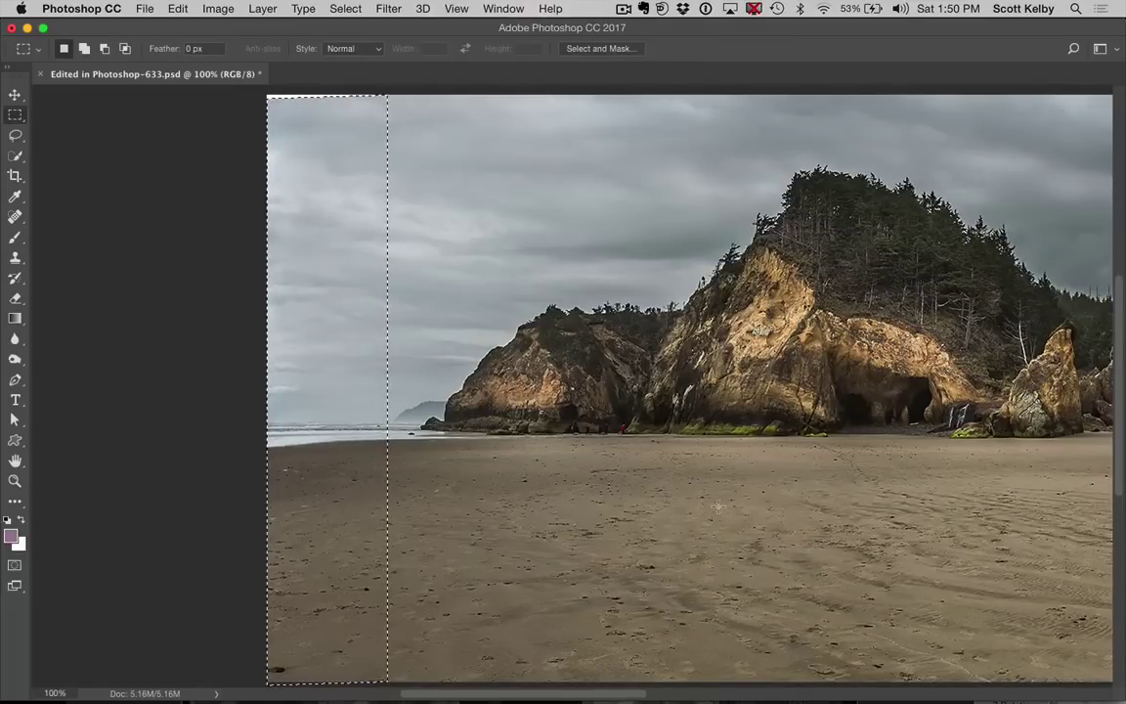
pyautogui.press('super+d')
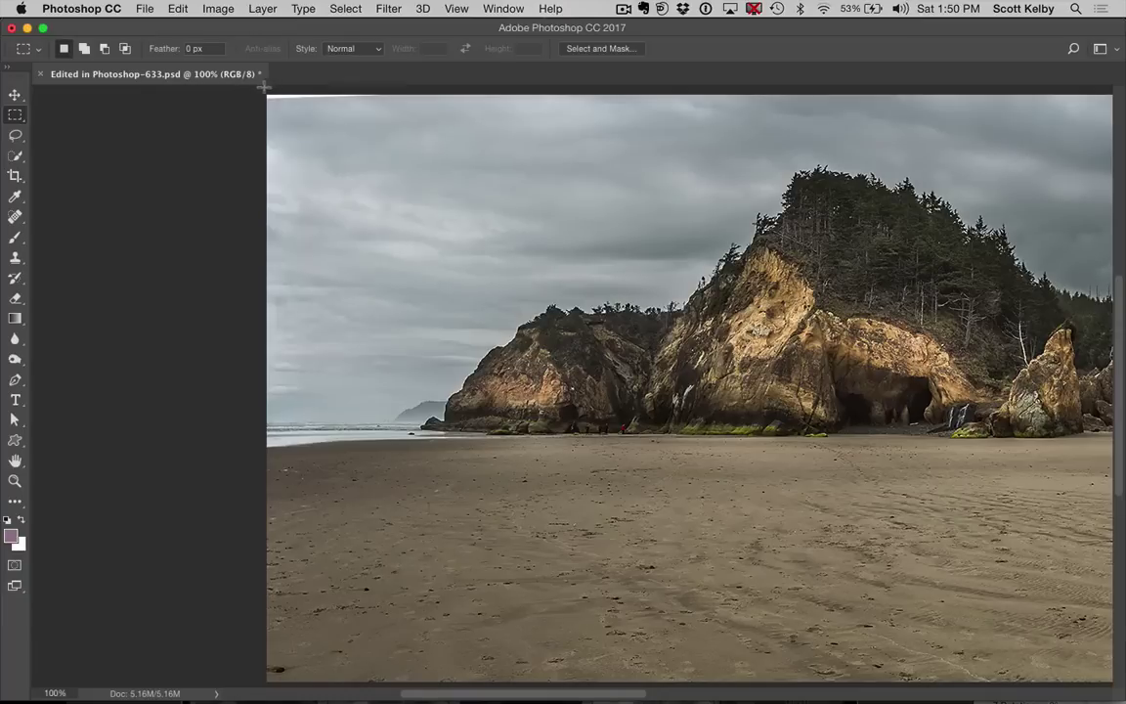
# Magic Wand-select the empty top-left sliver and expand the selection by 4 pixels.
pyautogui.click(16, 156)
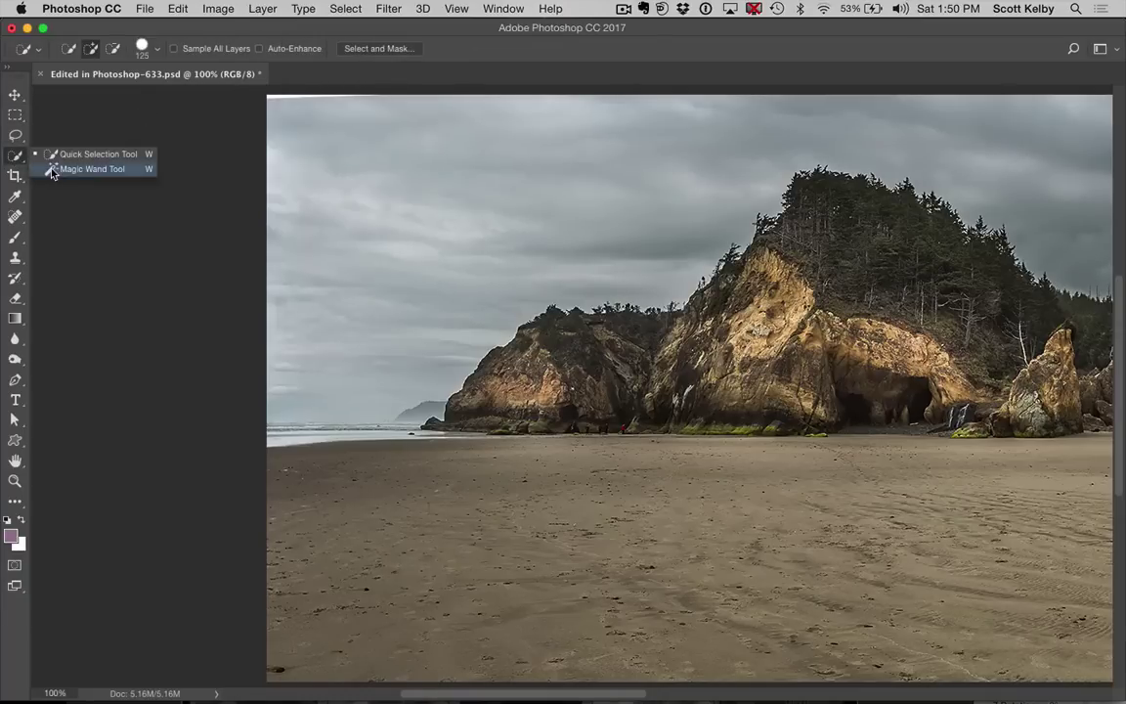
pyautogui.click(52, 169)
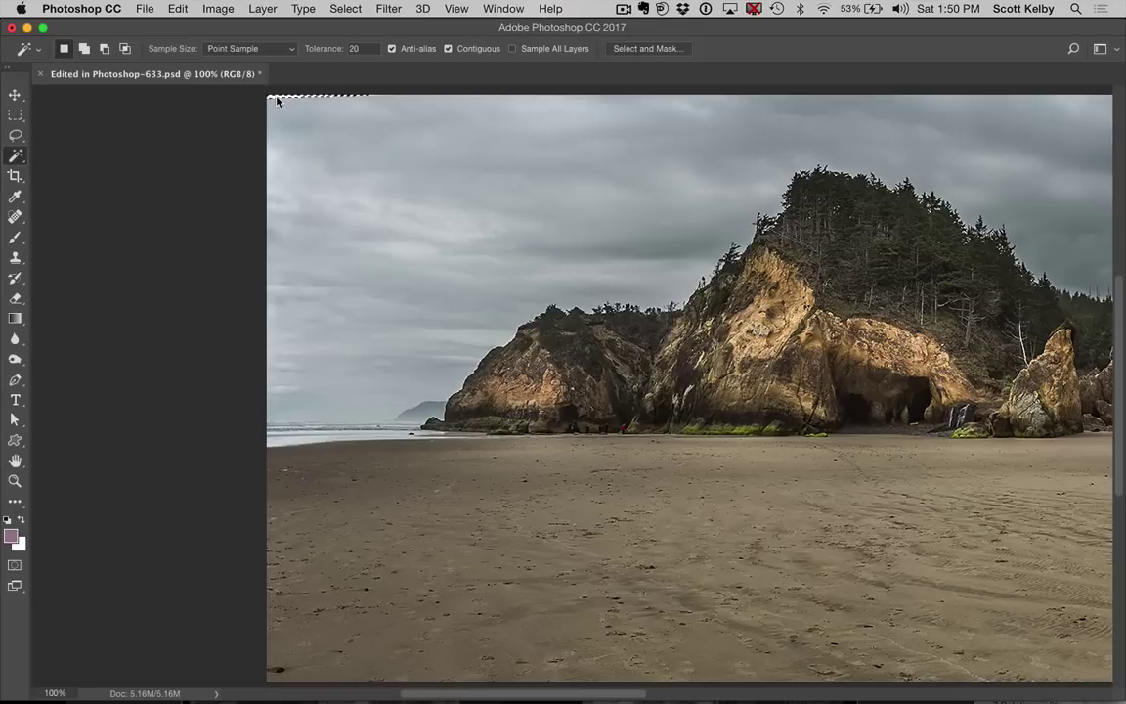
pyautogui.click(344, 8)
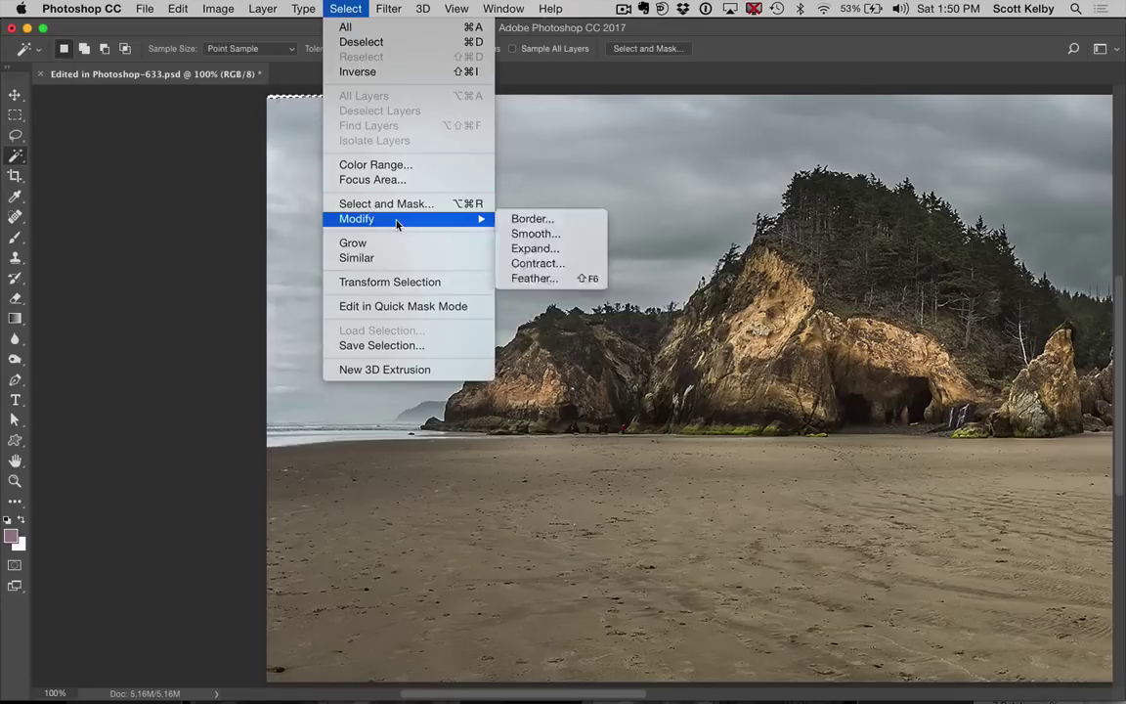
pyautogui.moveTo(395, 219)
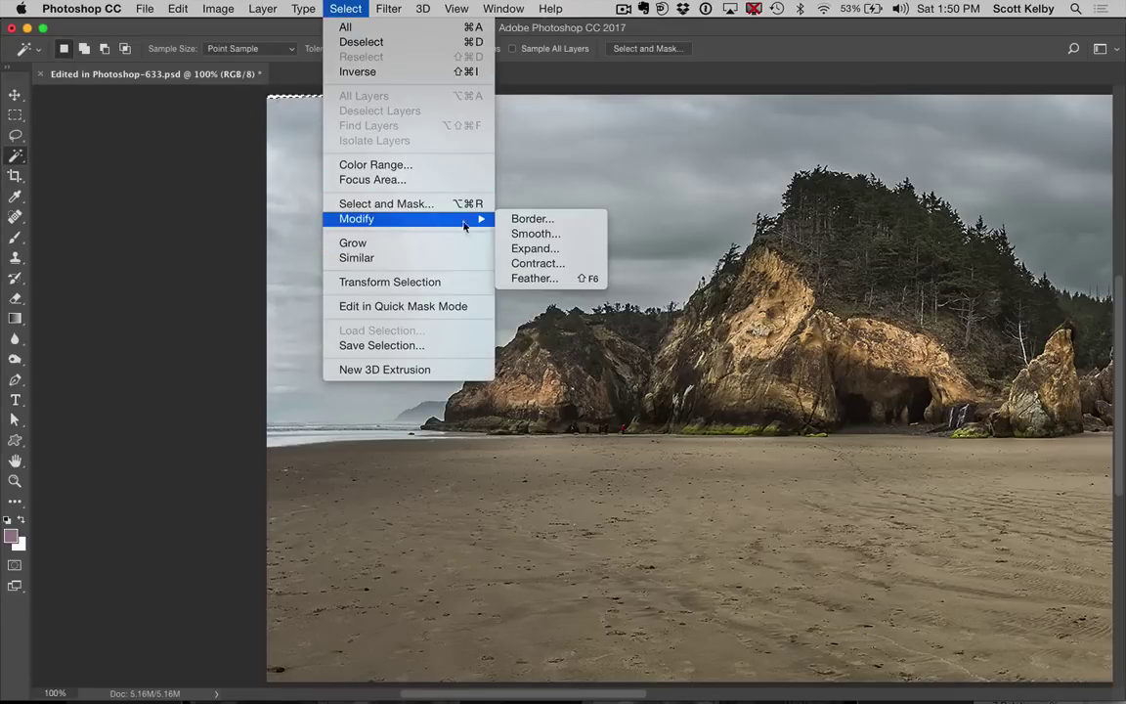
pyautogui.click(519, 249)
pyautogui.press('Return')
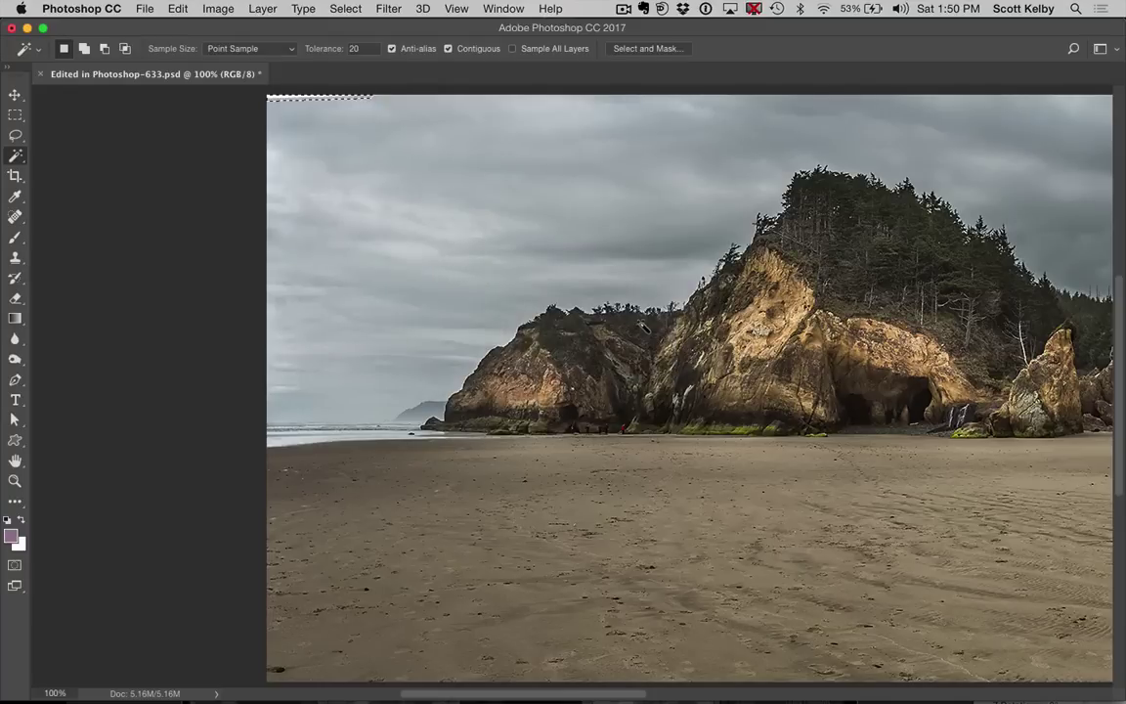
# Content-Aware Fill the sliver with matching sky, deselect, and zoom out to the whole panorama.
pyautogui.click(178, 8)
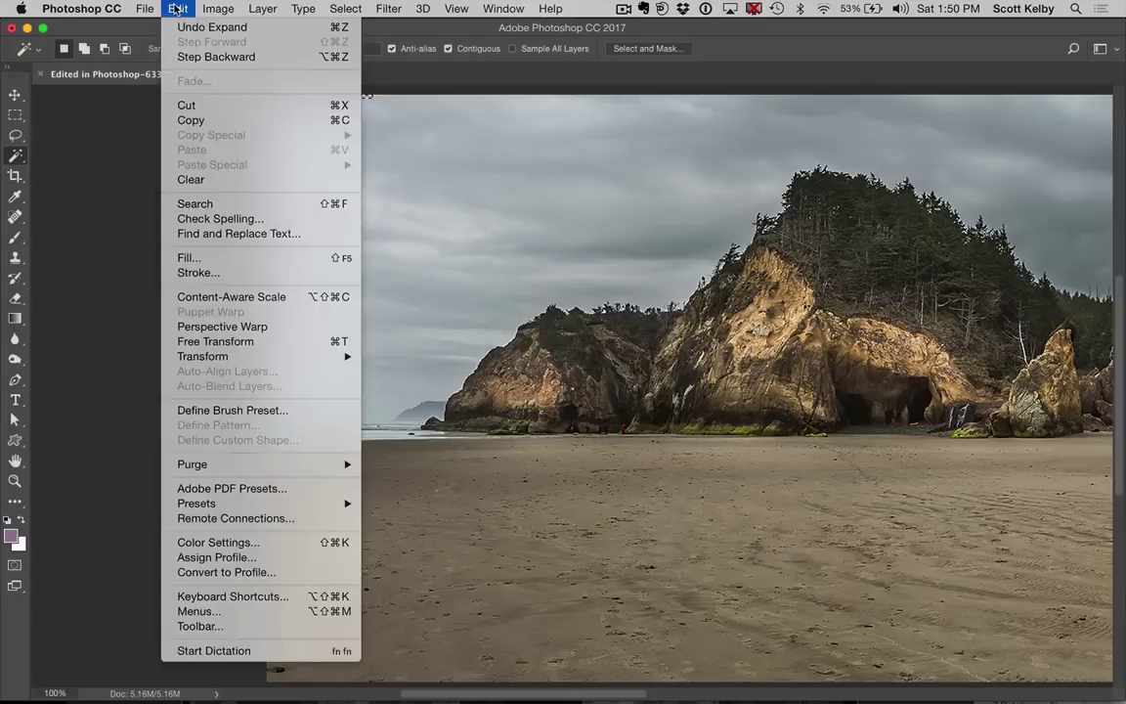
pyautogui.click(252, 258)
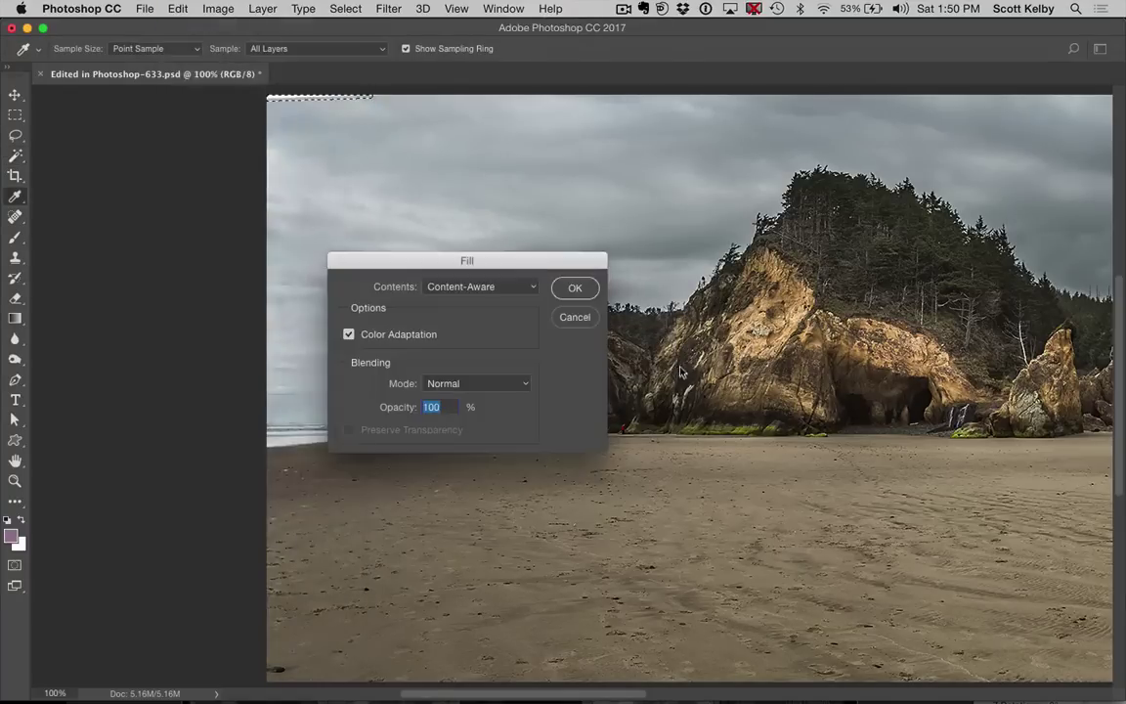
pyautogui.click(577, 289)
pyautogui.press('w')
pyautogui.press('super+d')
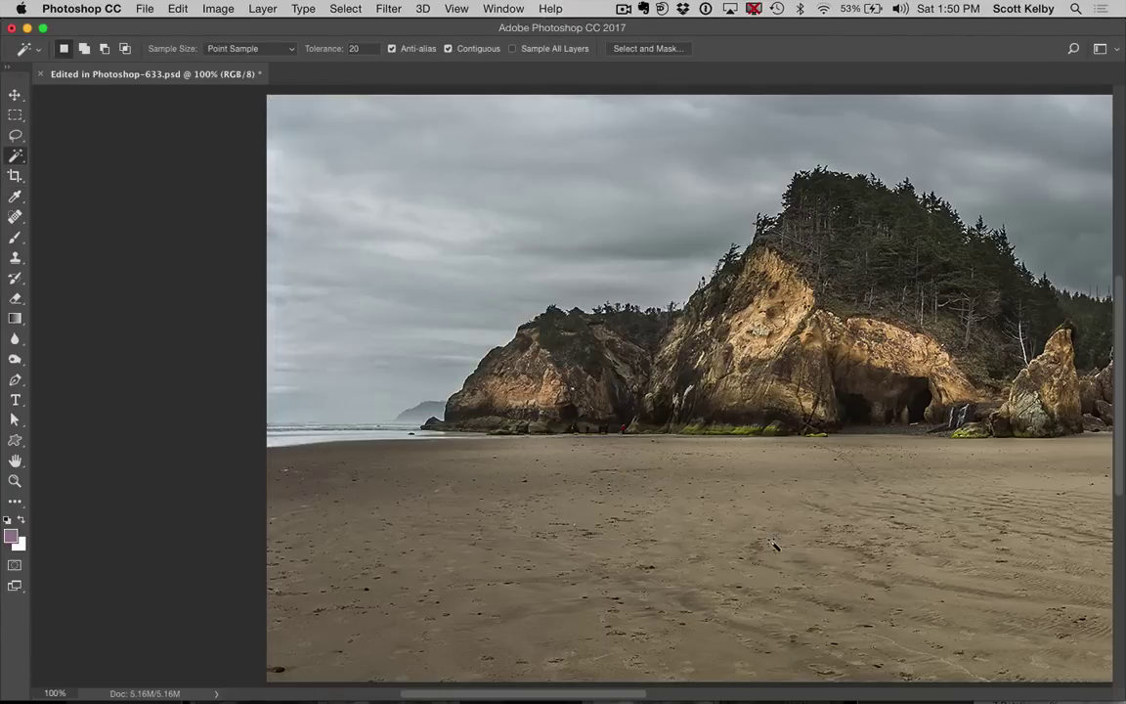
pyautogui.press('super+minus')
pyautogui.press('super+minus')
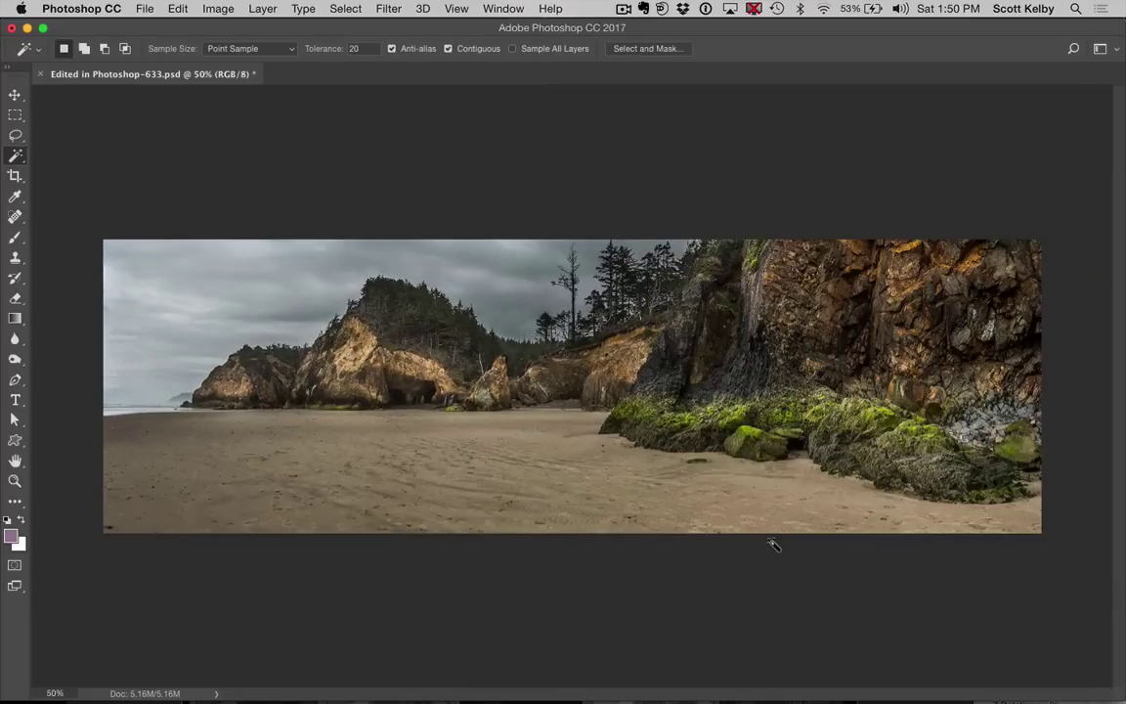
pyautogui.click(15, 95)
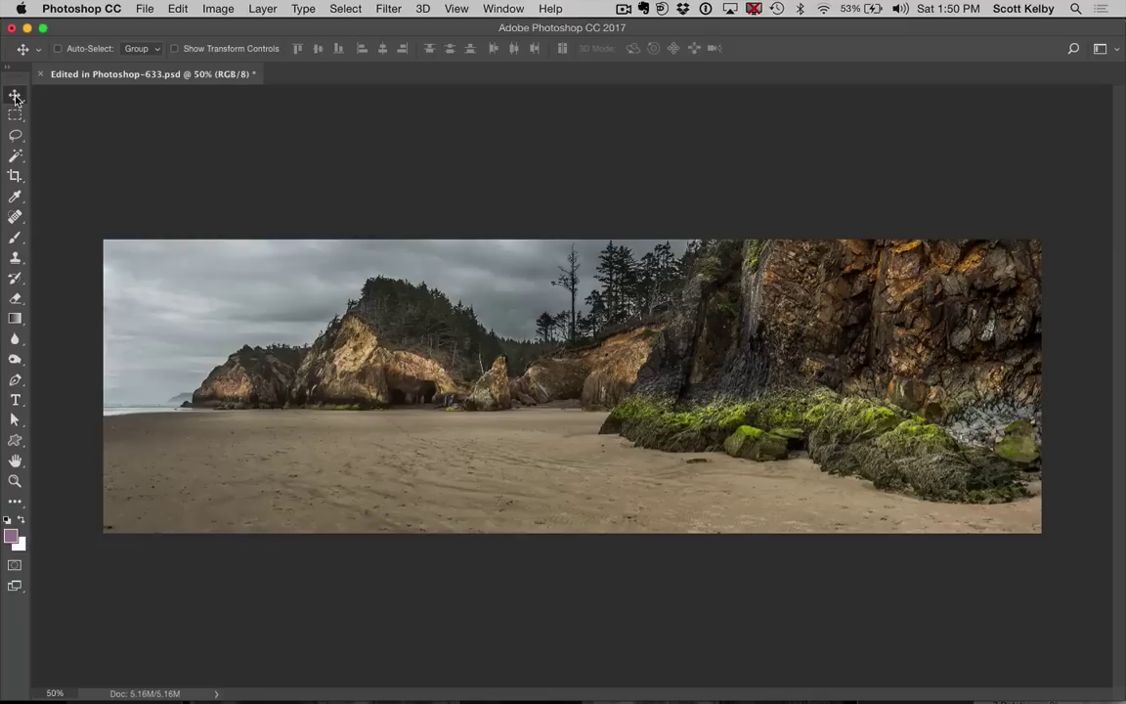